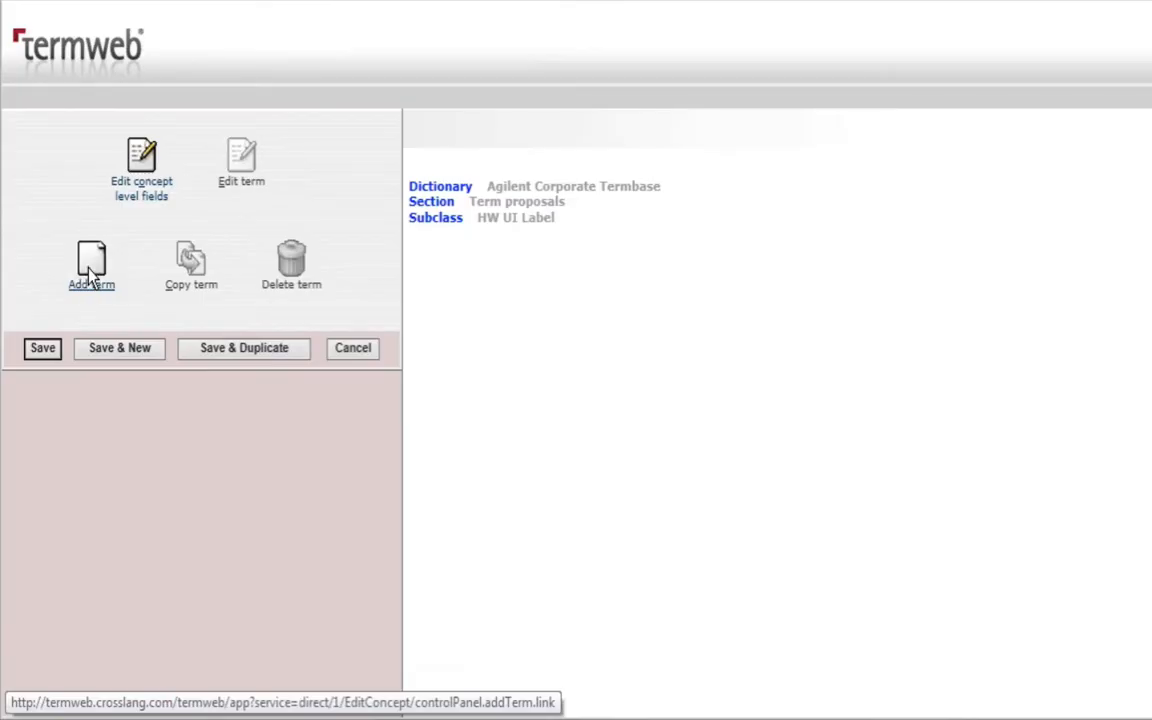
Add a new term "applications development language" to the concept, with English as its language
{"action": "left_click", "coordinate": [91, 272]}
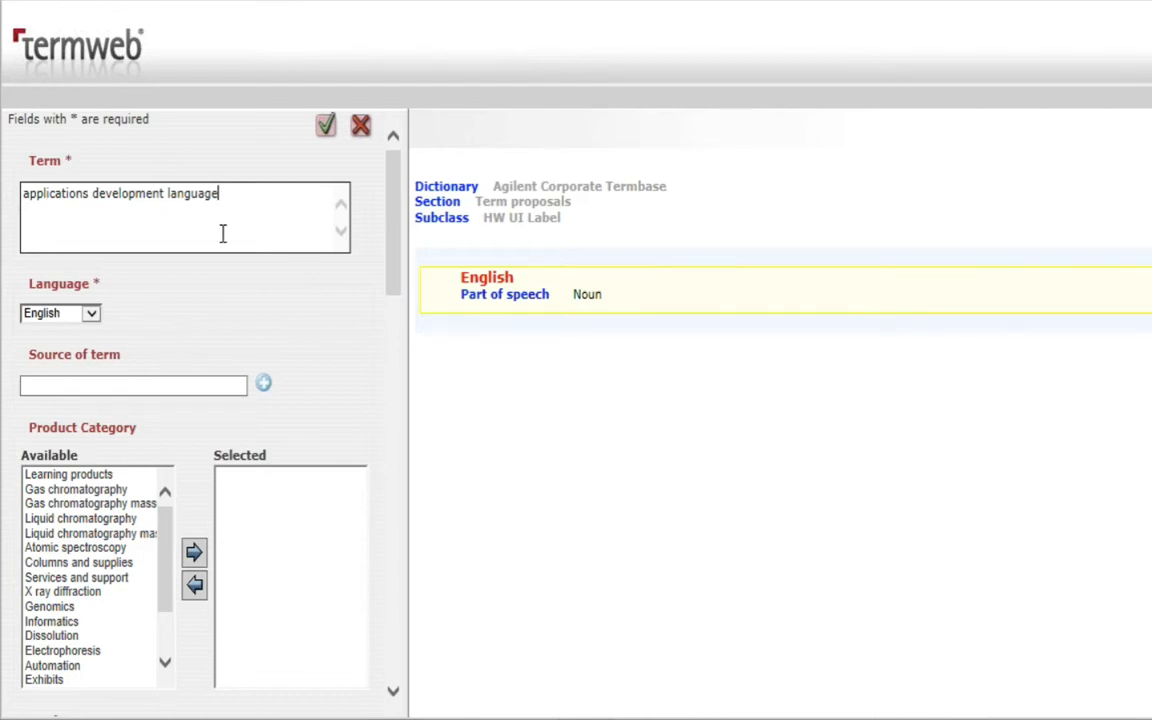
{"action": "left_click", "coordinate": [93, 318]}
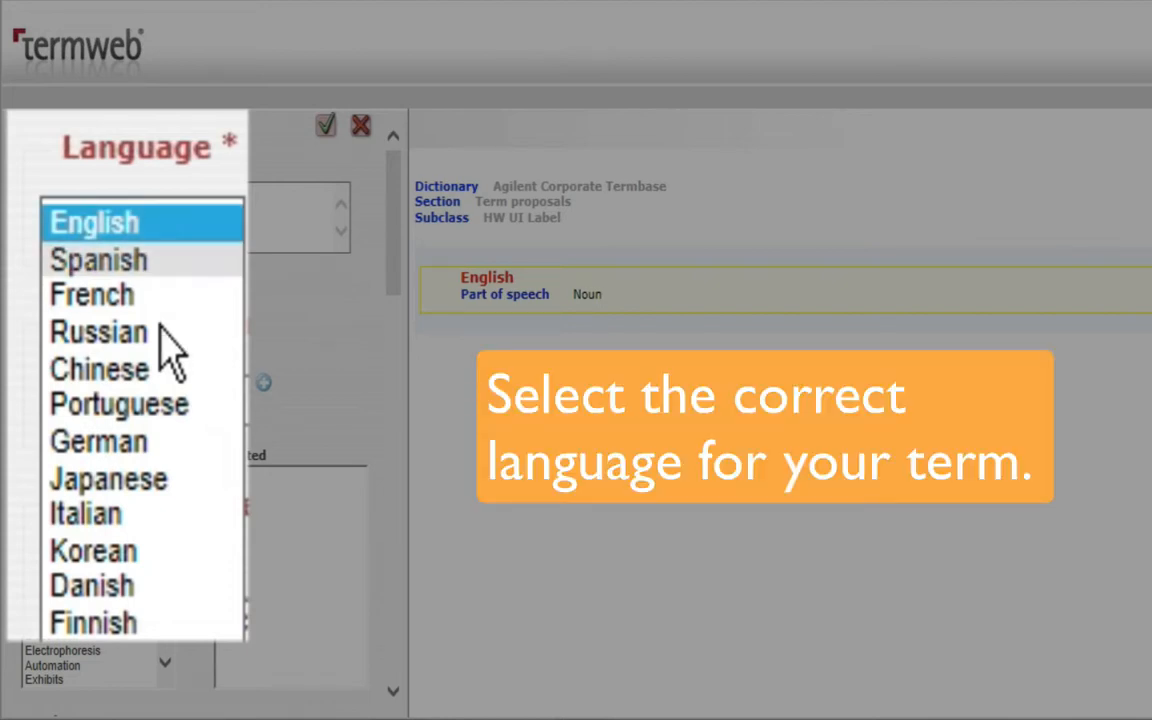
{"action": "left_click", "coordinate": [163, 230]}
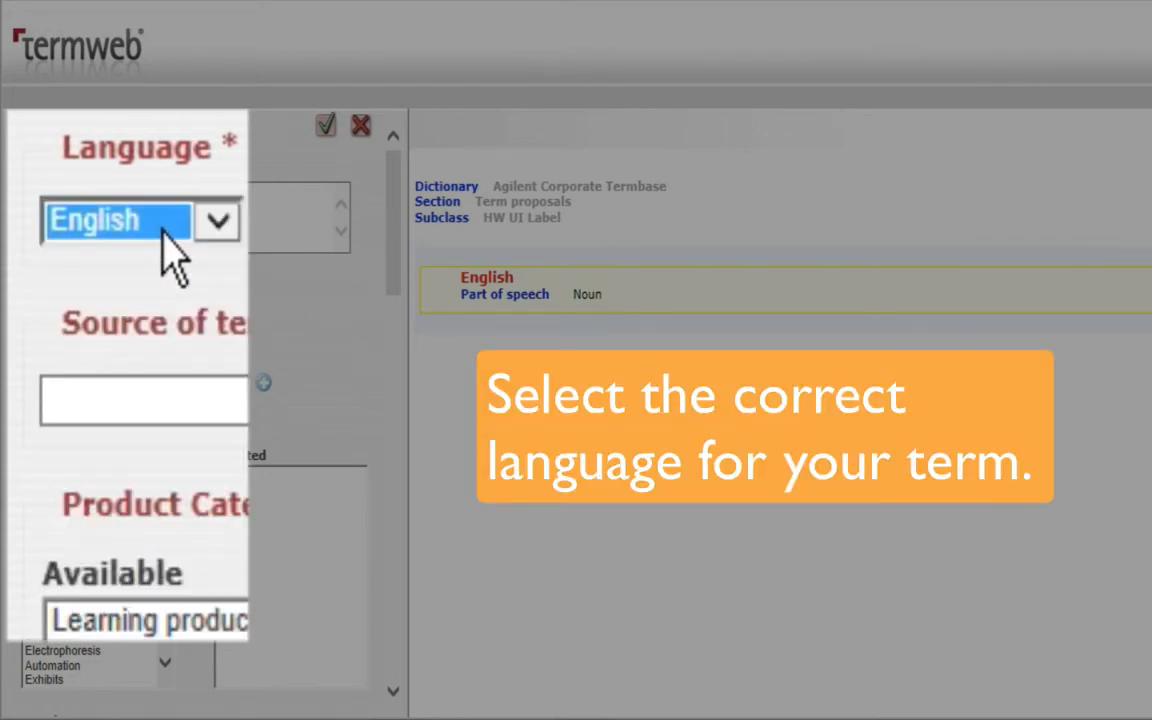
{"action": "left_click", "coordinate": [200, 310]}
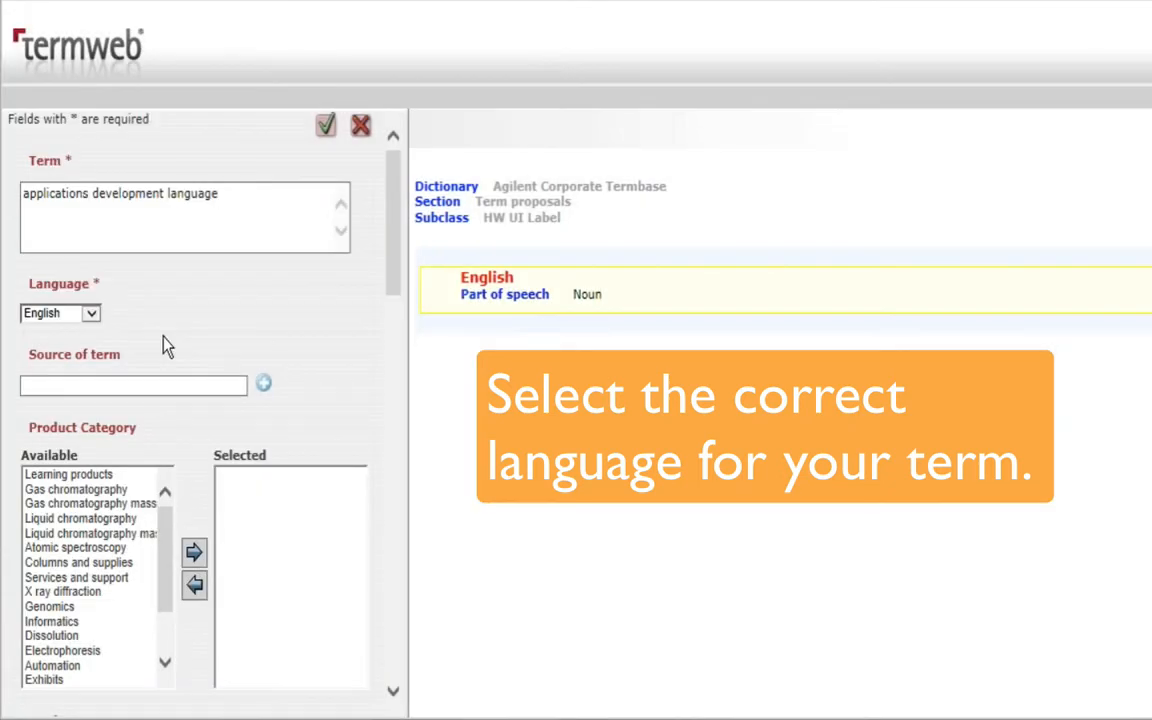
Enter /en-US/products-services/Software-Informatics/Cary-Eclipse-Software/Pages/default.aspx as the source of the term
{"action": "left_click", "coordinate": [214, 384]}
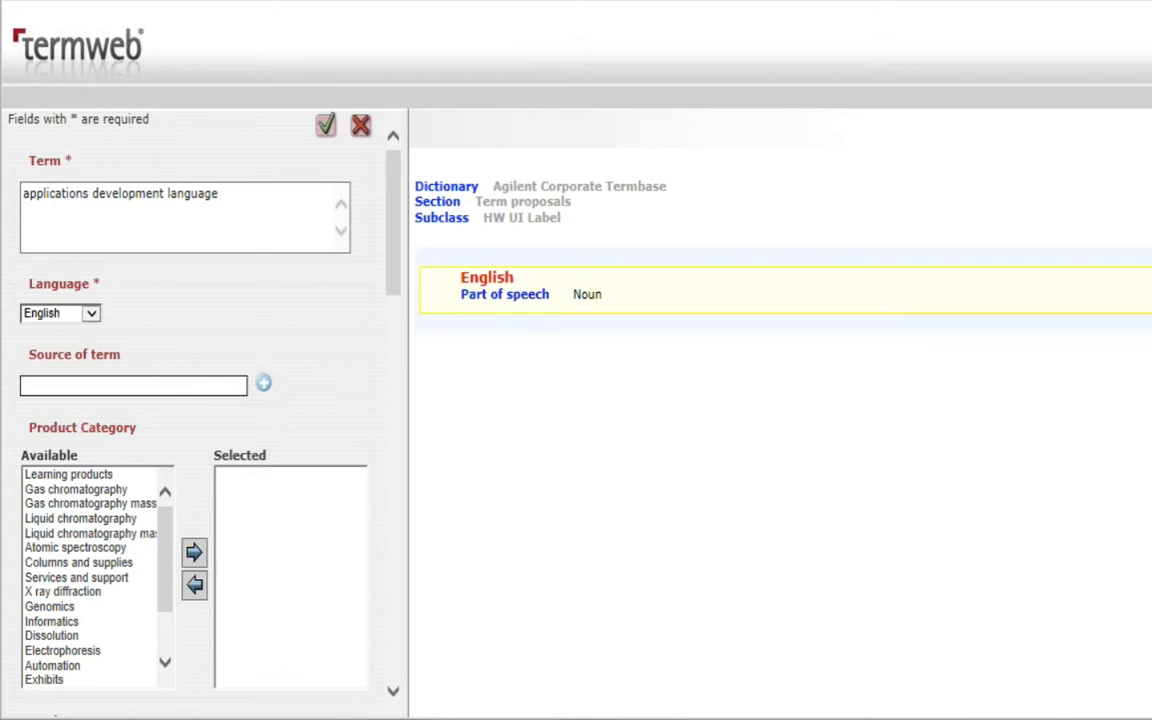
{"action": "mouse_move", "coordinate": [424, 617]}
{"action": "left_click", "coordinate": [399, 639]}
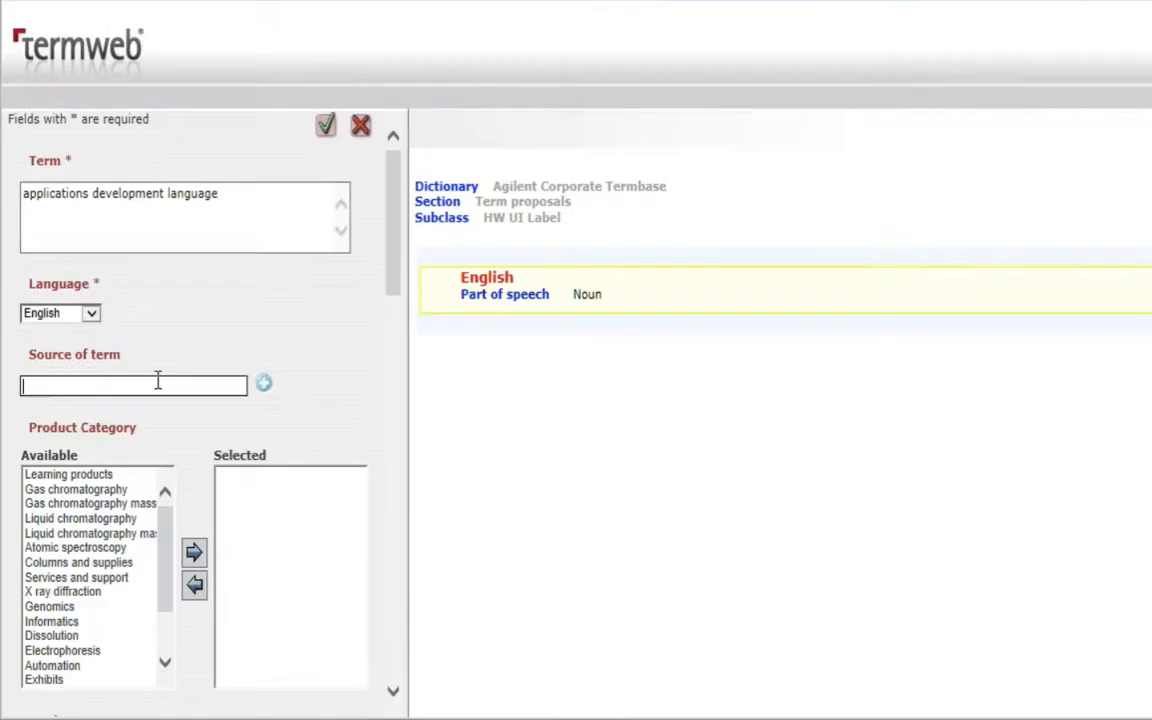
{"action": "type", "text": "/en-US/products-services/Software-Informatics/Cary-Eclipse-Software/Pages/default.aspx"}
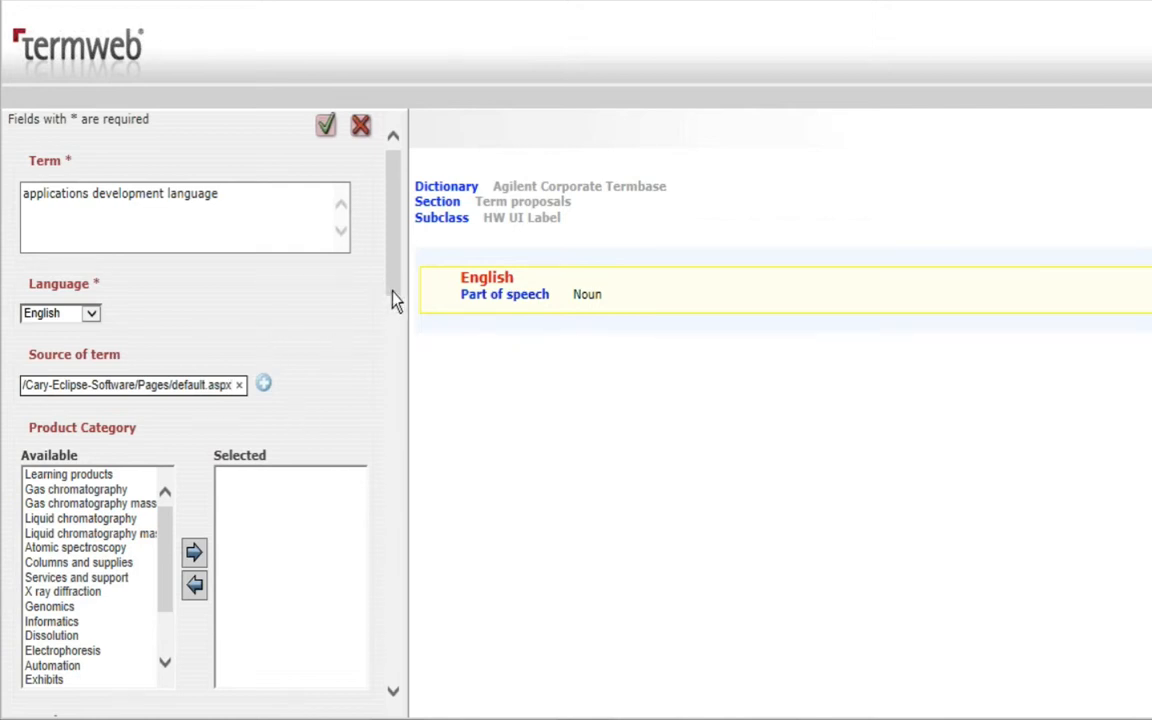
Add Services and support to the term's selected product categories
{"action": "left_click_drag", "start_coordinate": [393, 296], "coordinate": [396, 365]}
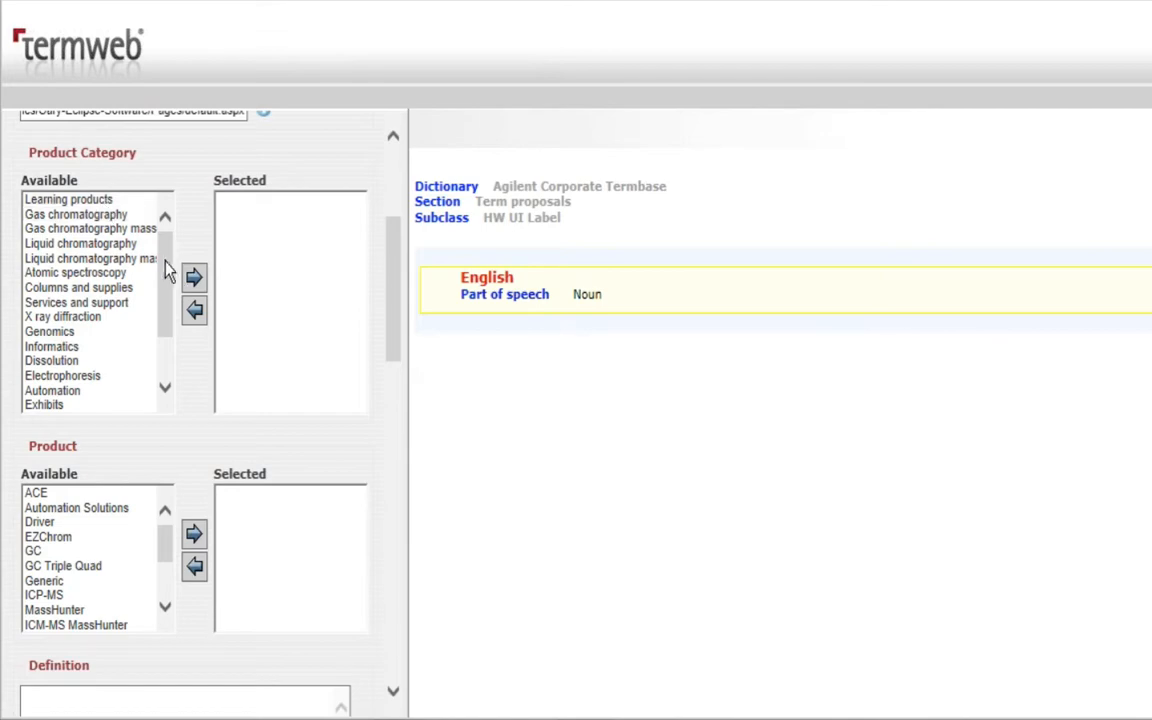
{"action": "left_click_drag", "start_coordinate": [164, 272], "coordinate": [204, 266]}
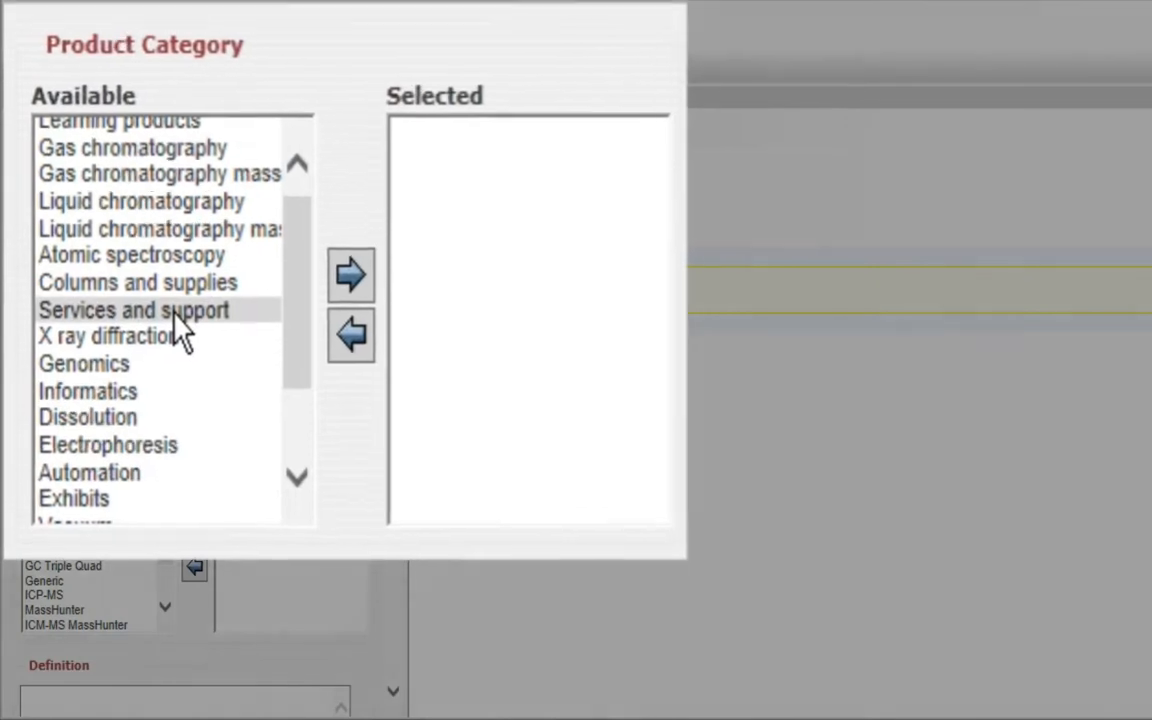
{"action": "left_click", "coordinate": [175, 316]}
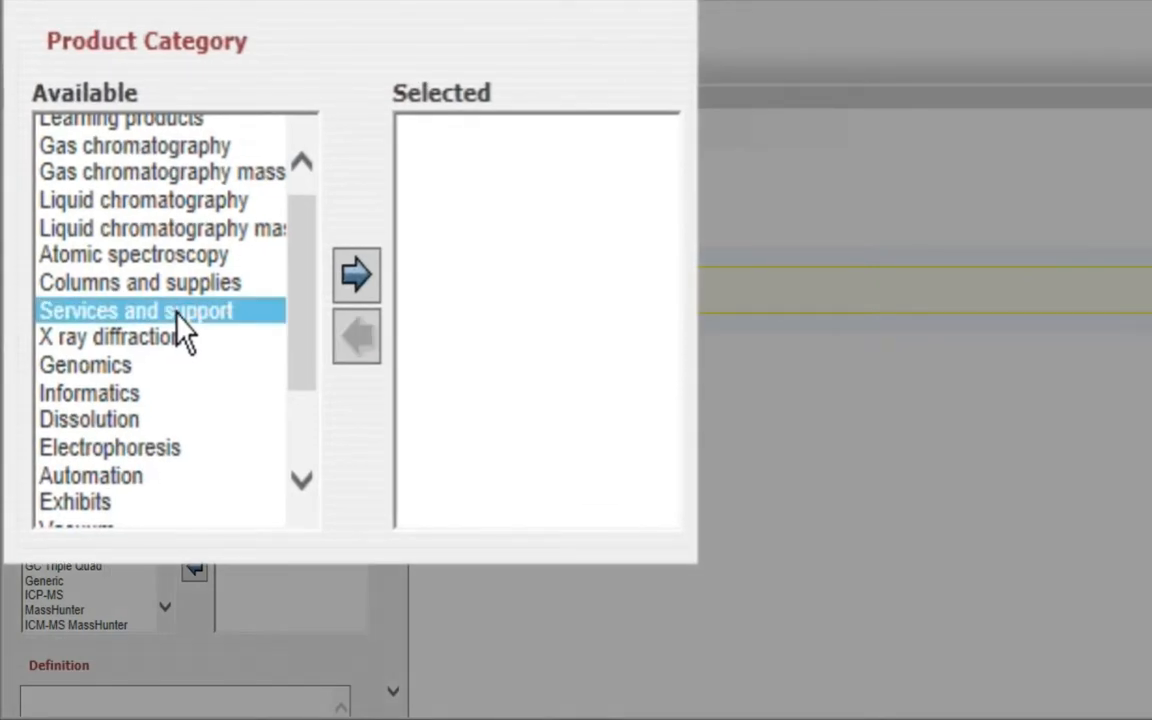
{"action": "double_click", "coordinate": [178, 320]}
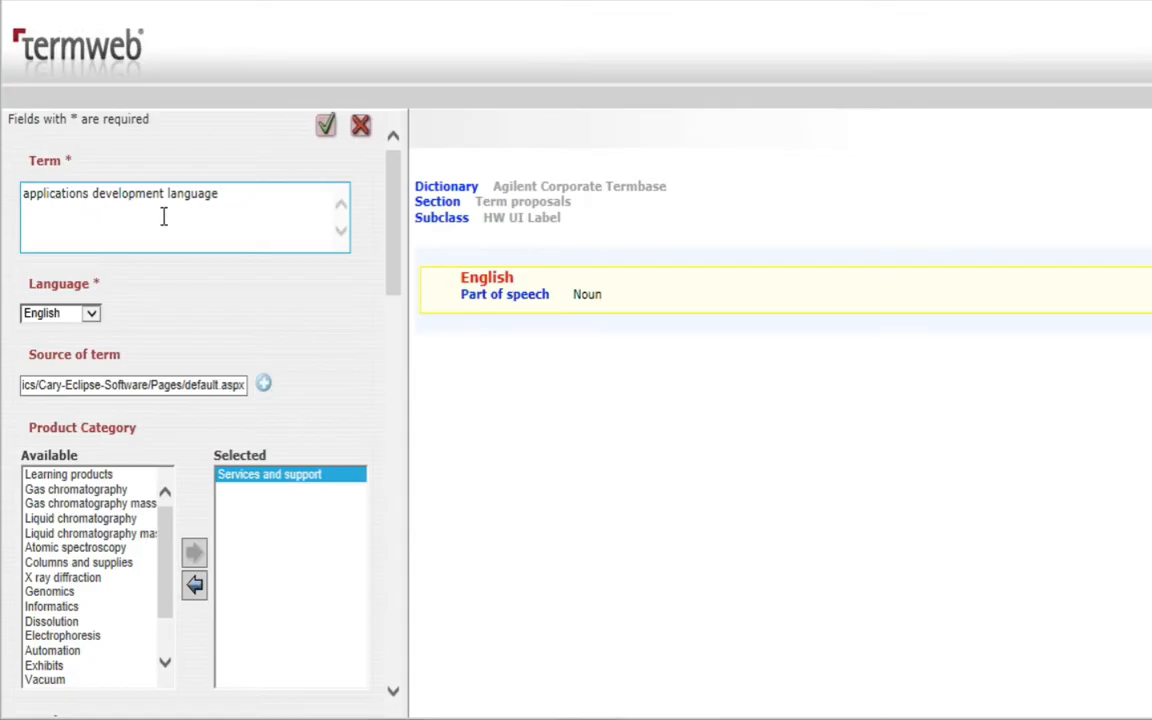
Set the term type of "applications development language" to Full form
{"action": "left_click_drag", "start_coordinate": [395, 206], "coordinate": [391, 345]}
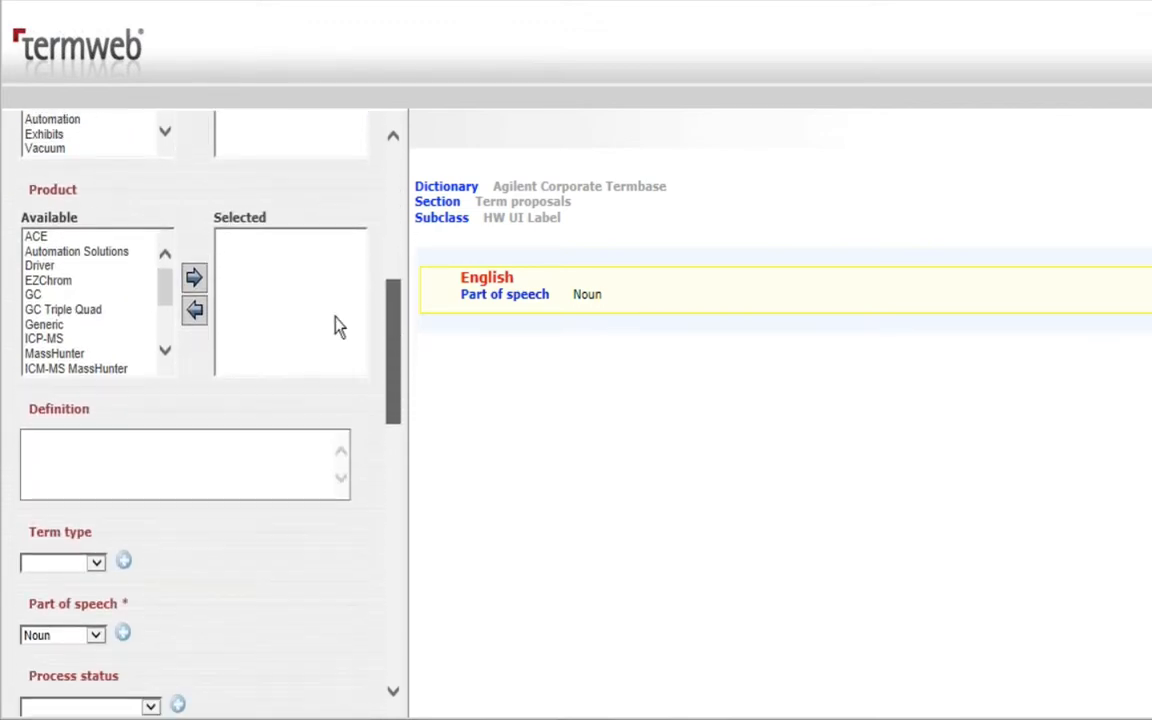
{"action": "scroll", "coordinate": [340, 450], "scroll_direction": "up", "scroll_amount": 1}
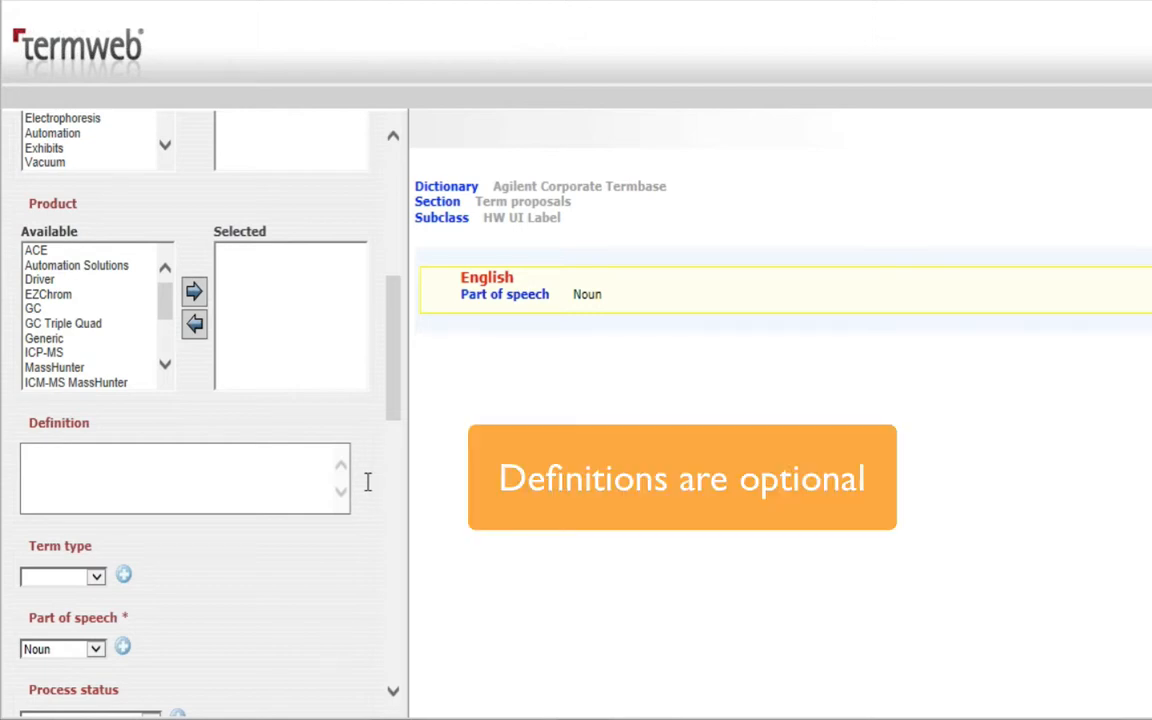
{"action": "left_click", "coordinate": [159, 468]}
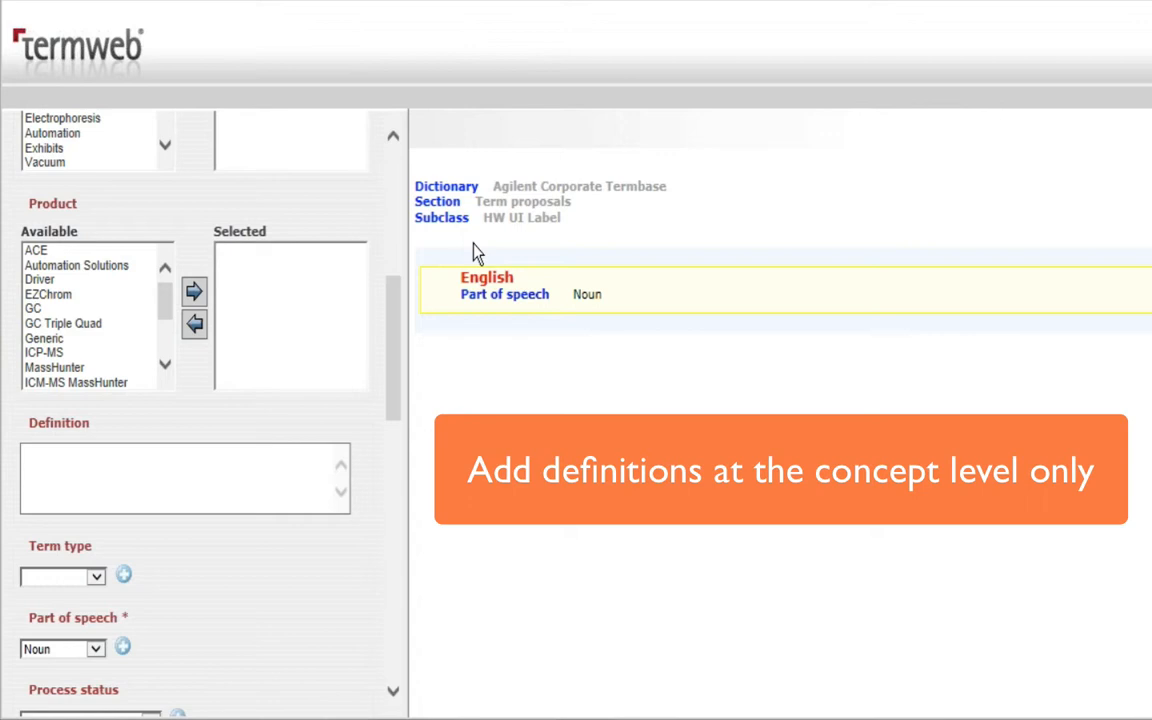
{"action": "left_click", "coordinate": [284, 462]}
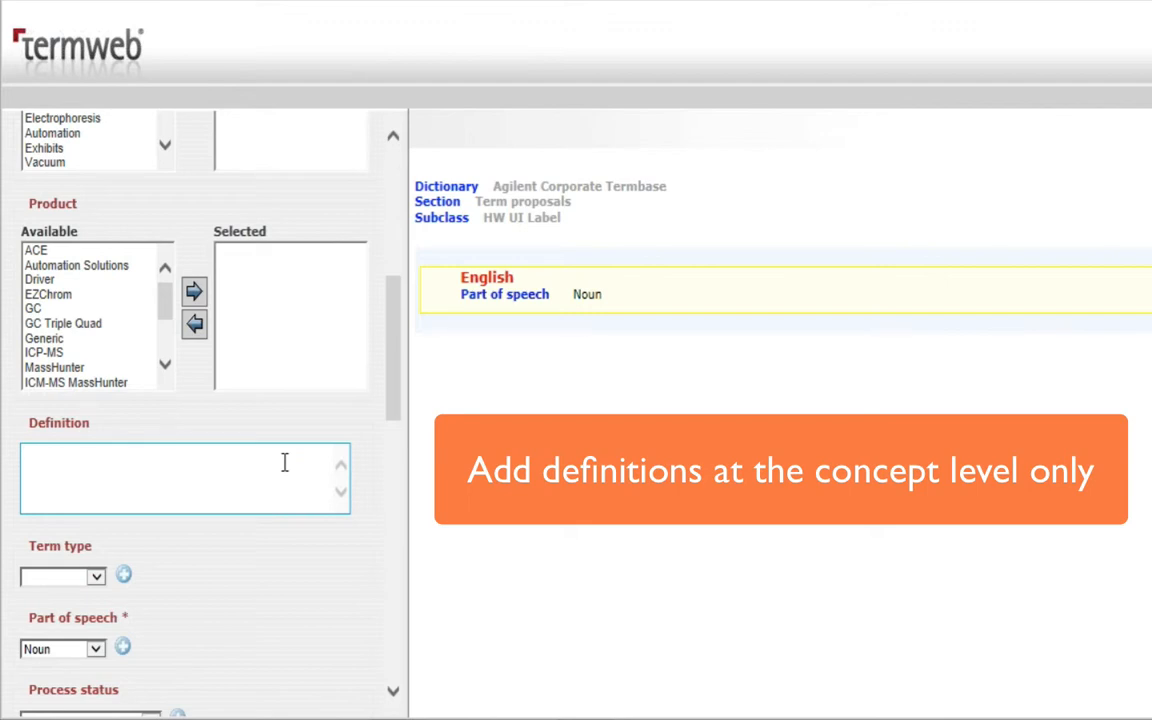
{"action": "scroll", "coordinate": [284, 462], "scroll_direction": "down", "scroll_amount": 5}
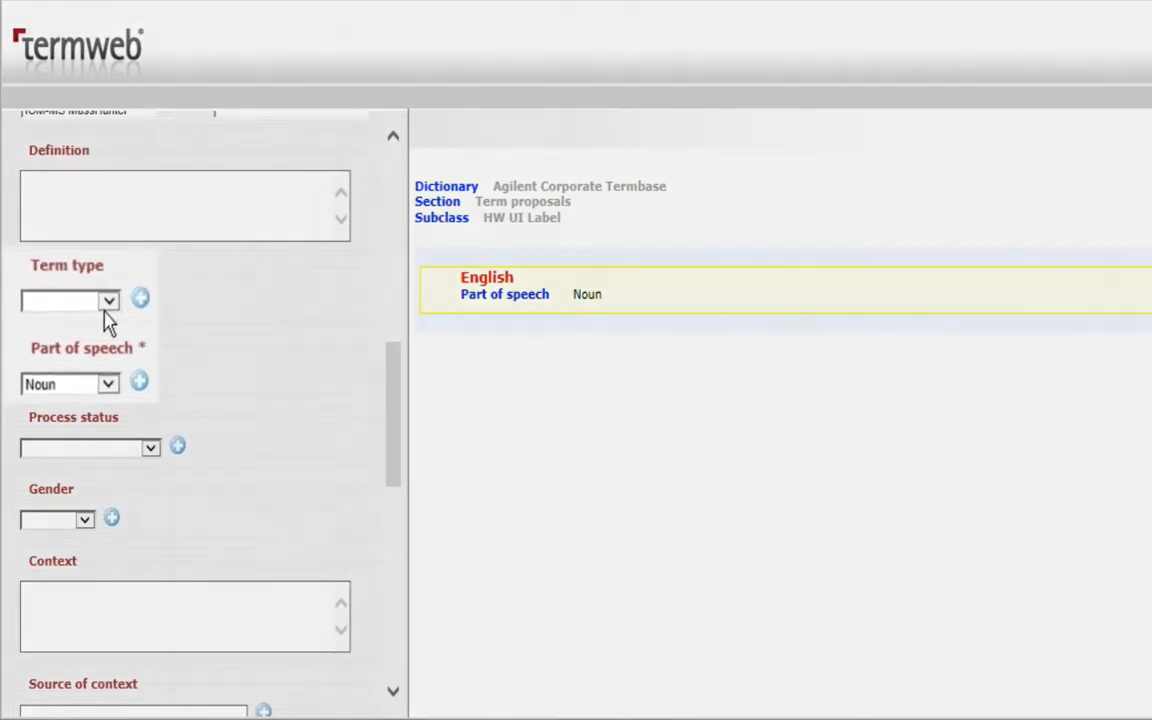
{"action": "left_click", "coordinate": [95, 305]}
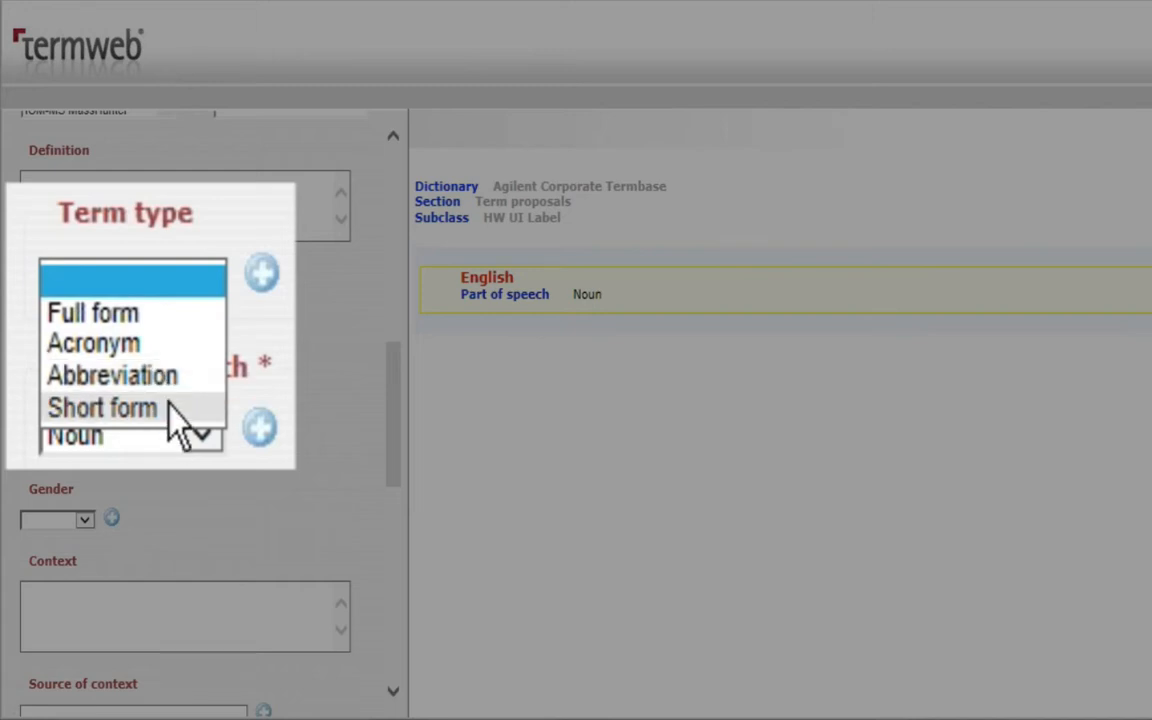
{"action": "left_click", "coordinate": [151, 320]}
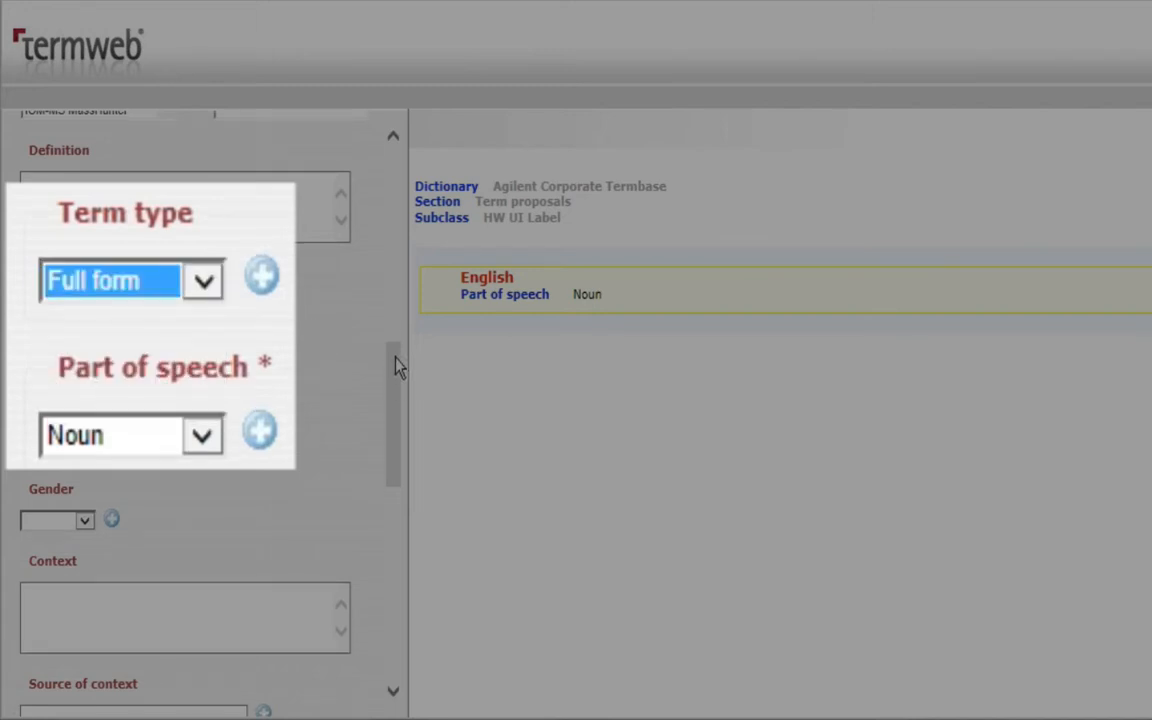
Choose Noun as the part of speech for the term "applications development language"
{"action": "left_click_drag", "start_coordinate": [396, 367], "coordinate": [411, 185]}
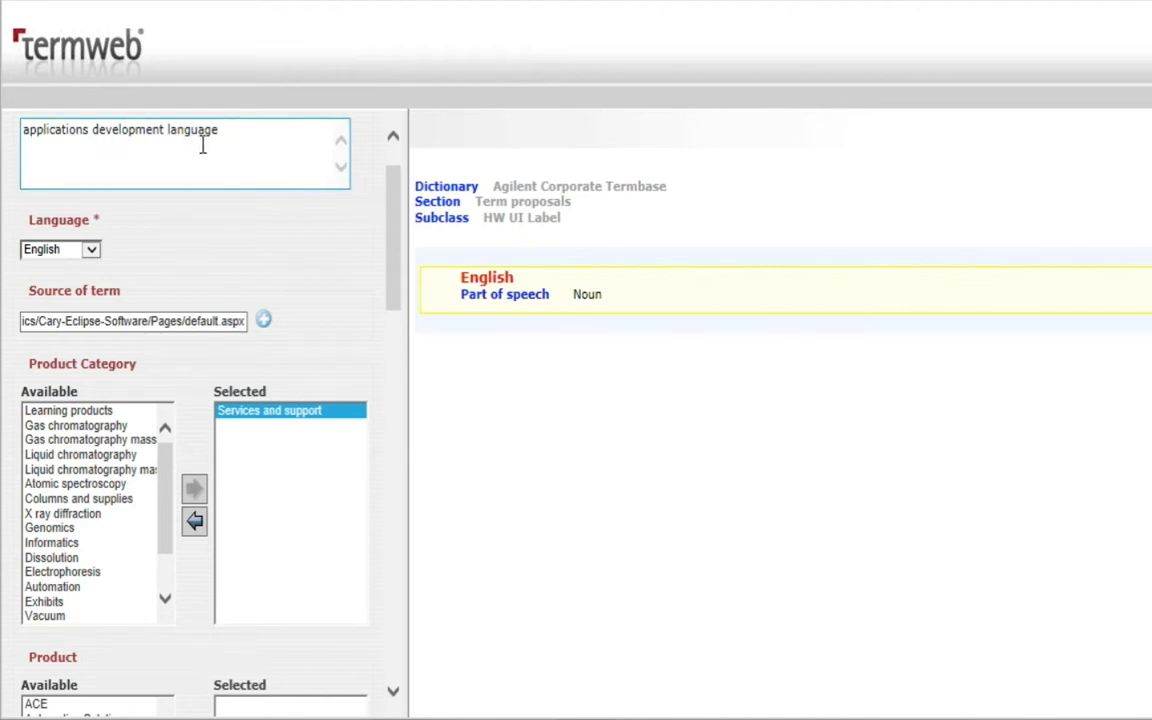
{"action": "left_click_drag", "start_coordinate": [396, 203], "coordinate": [401, 391]}
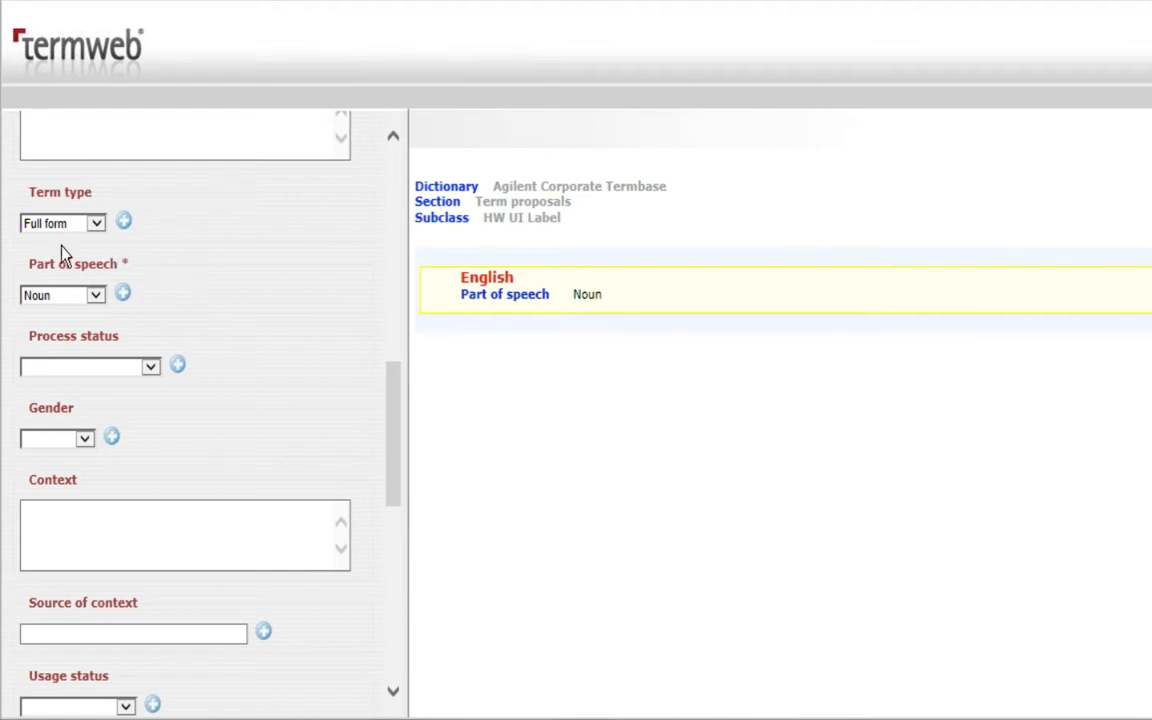
{"action": "left_click", "coordinate": [95, 297]}
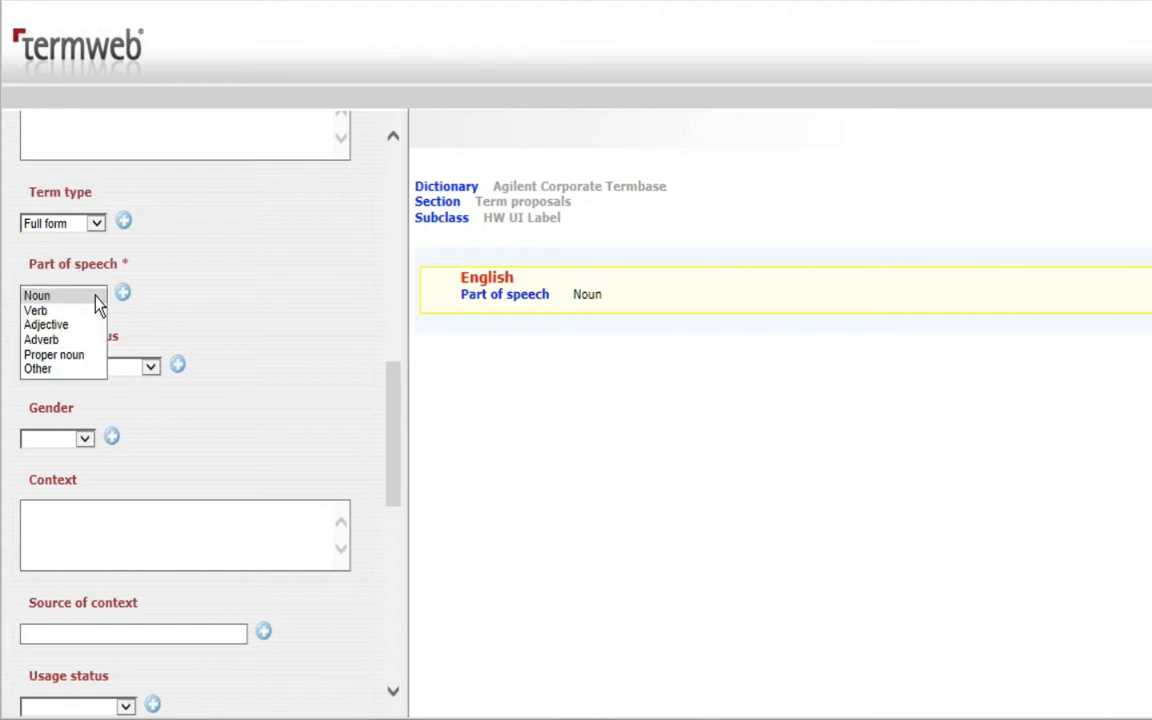
{"action": "left_click", "coordinate": [96, 299]}
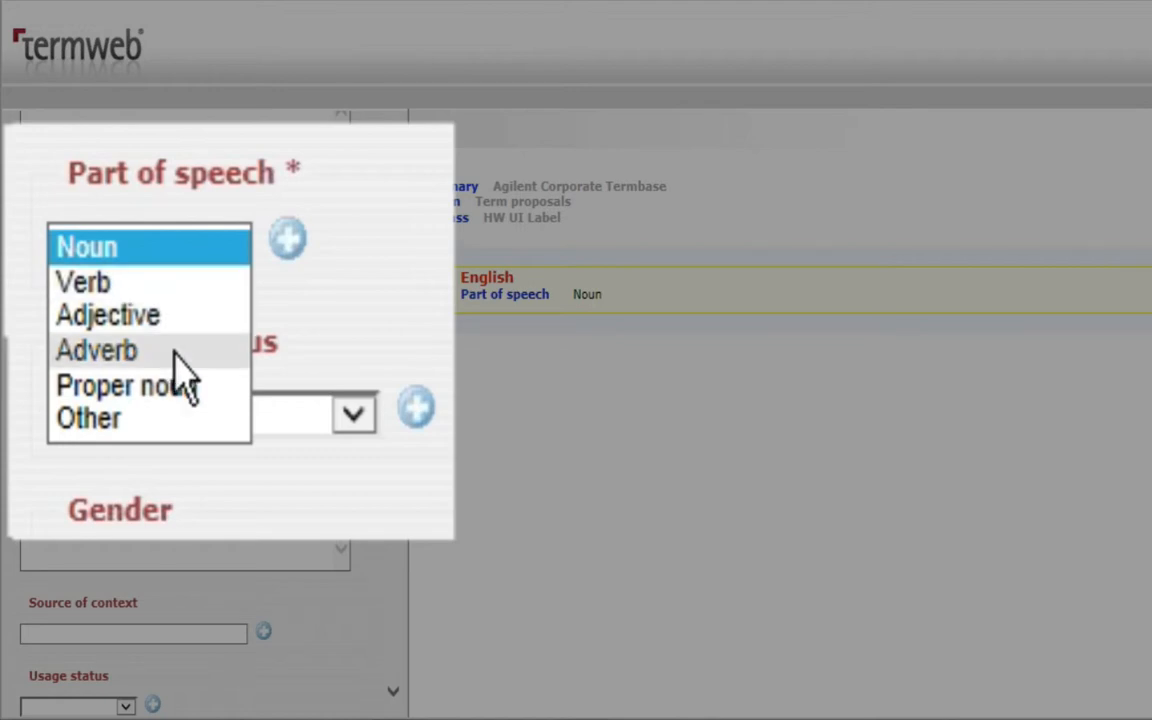
{"action": "left_click", "coordinate": [154, 252]}
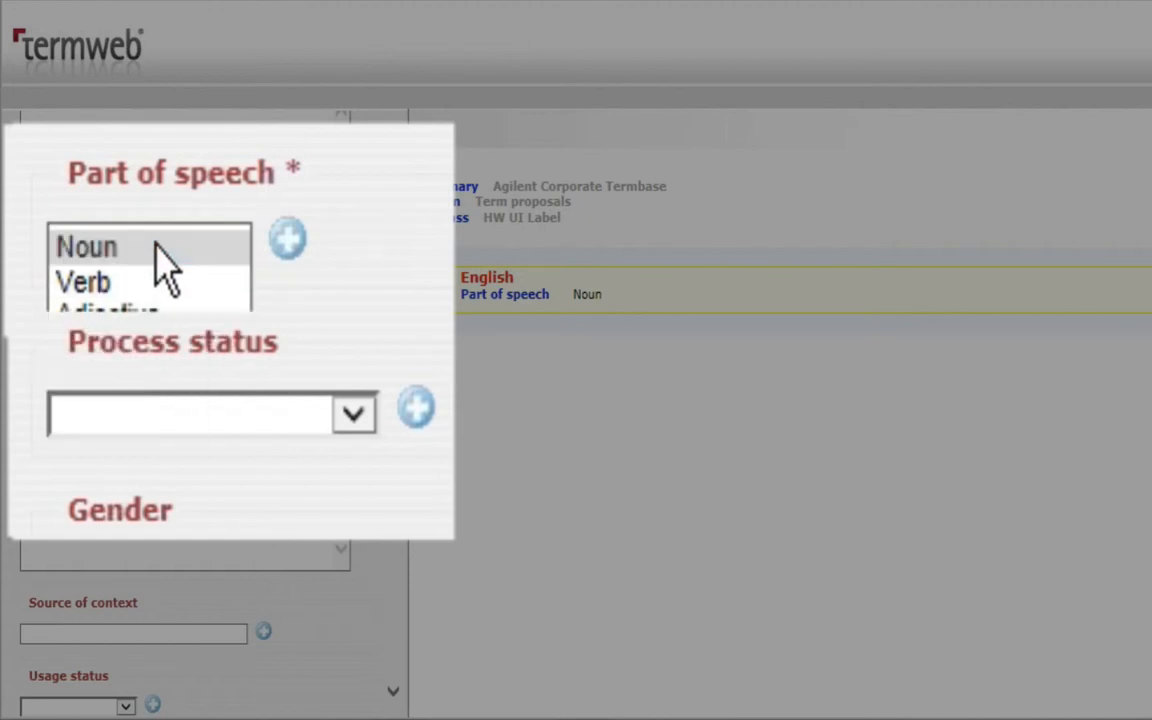
{"action": "double_click", "coordinate": [232, 335]}
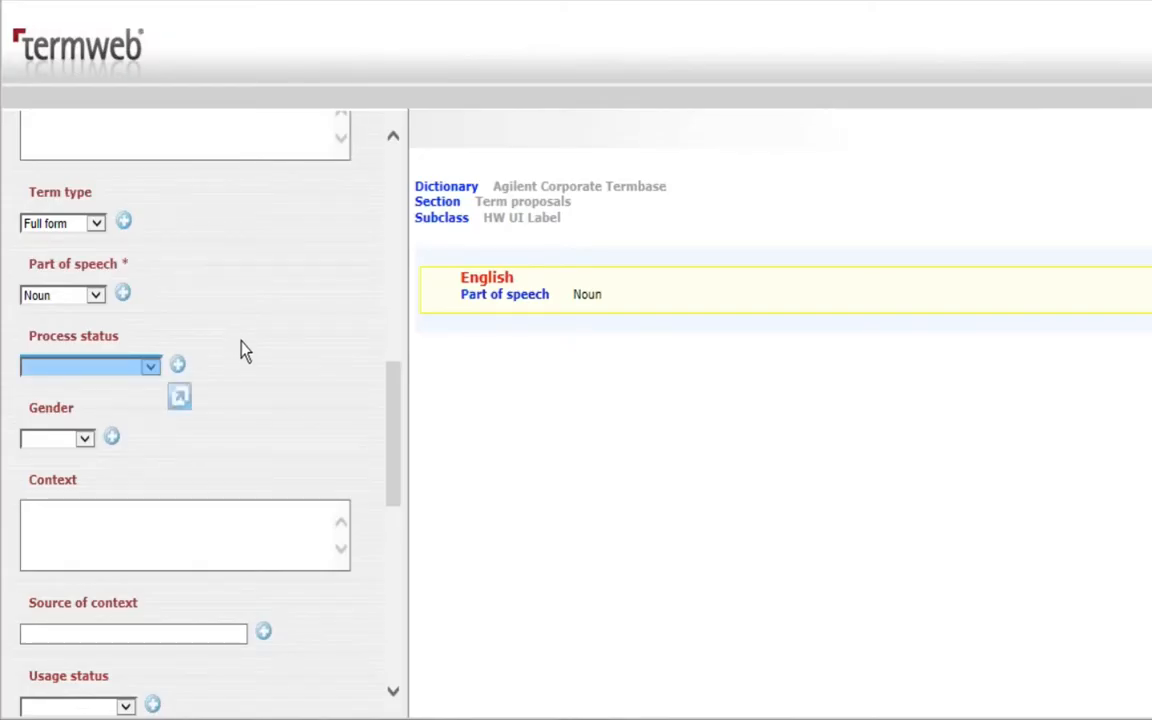
{"action": "left_click", "coordinate": [247, 345]}
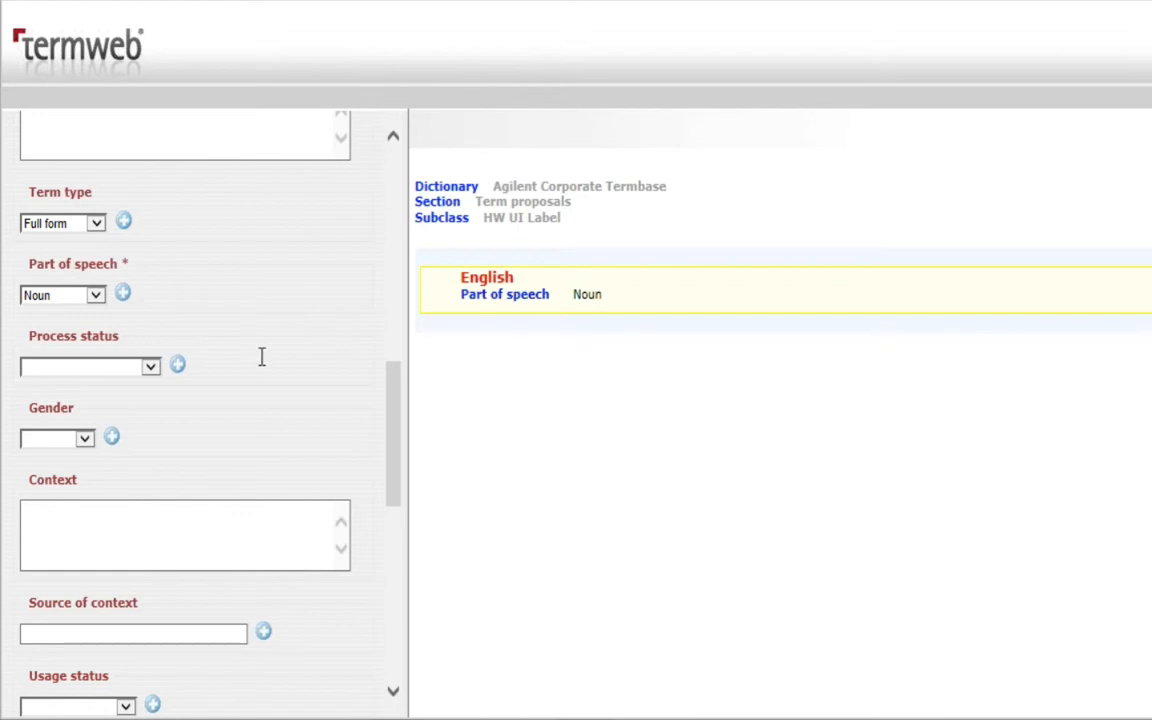
Switch to the Roundcube email and copy the sentence "Applications development language (ADL) automates laboratory measurements."
{"action": "scroll", "coordinate": [255, 350], "scroll_direction": "down", "scroll_amount": 3}
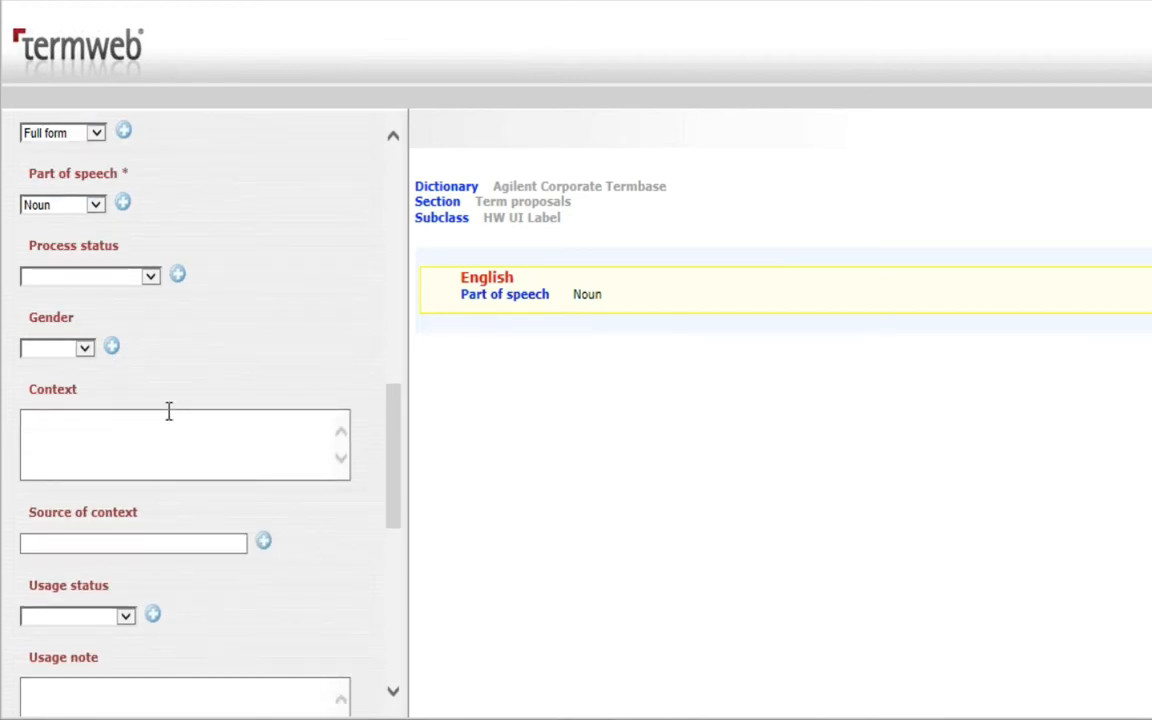
{"action": "left_click", "coordinate": [147, 437]}
{"action": "scroll", "coordinate": [172, 391], "scroll_direction": "down", "scroll_amount": 3}
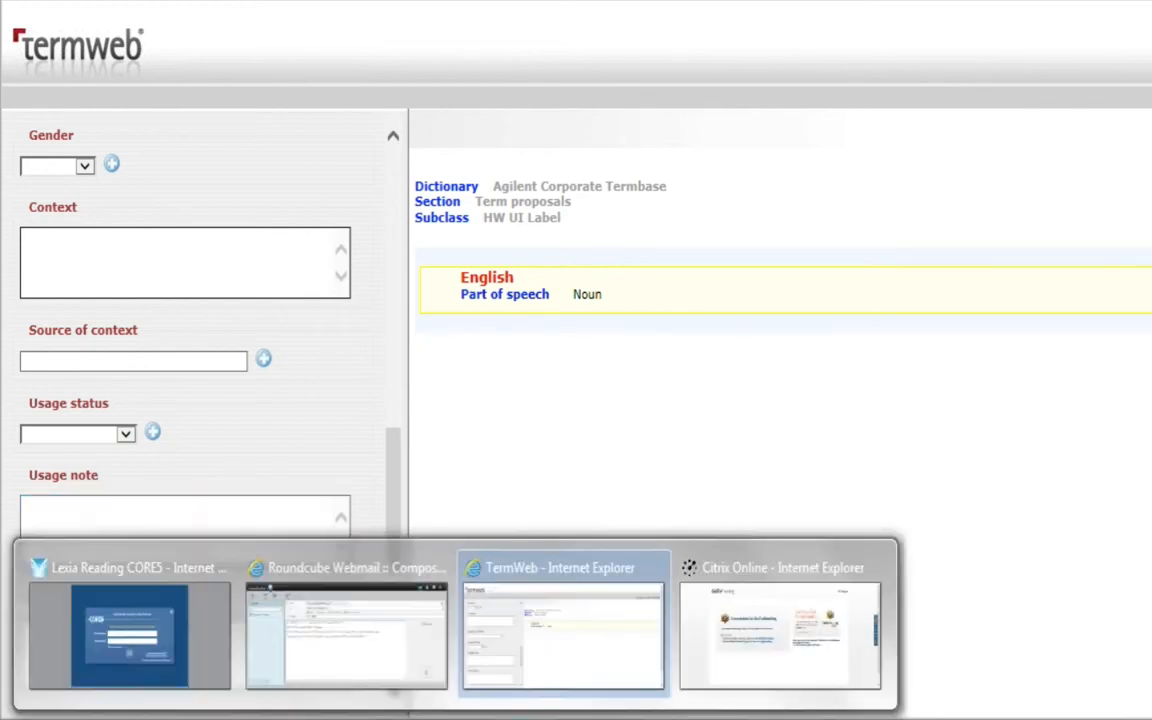
{"action": "left_click", "coordinate": [343, 672]}
{"action": "left_click", "coordinate": [287, 391]}
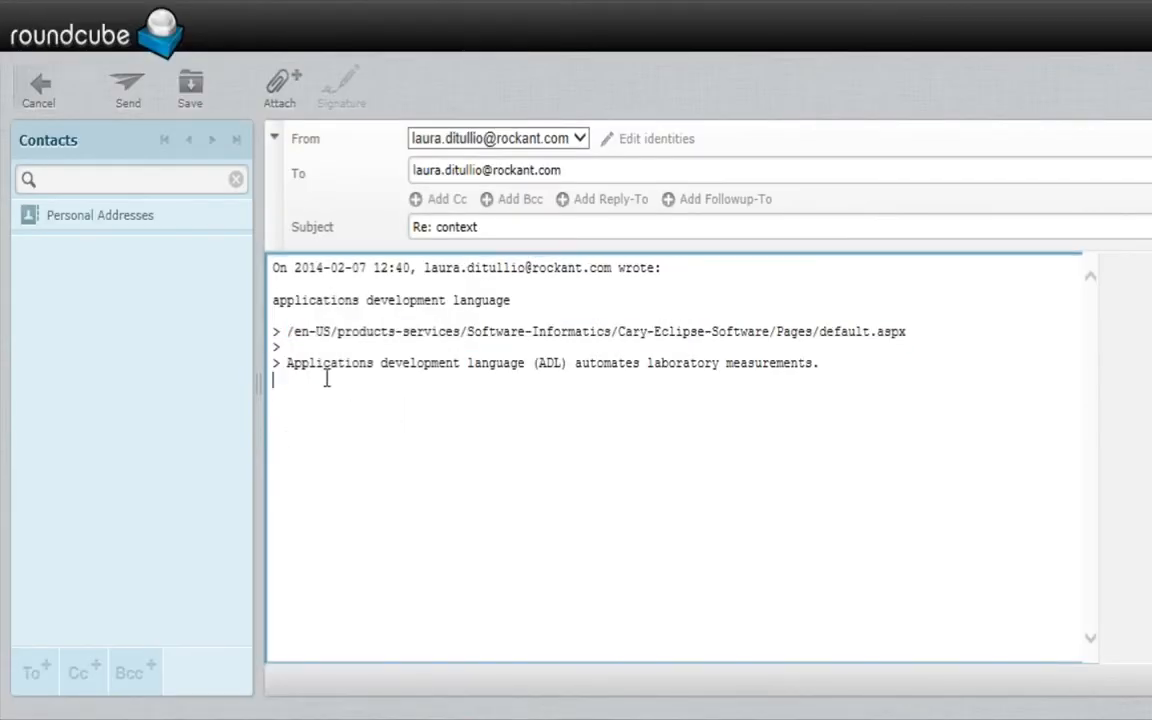
{"action": "left_click_drag", "start_coordinate": [288, 363], "coordinate": [821, 364]}
{"action": "key", "text": "ctrl+c"}
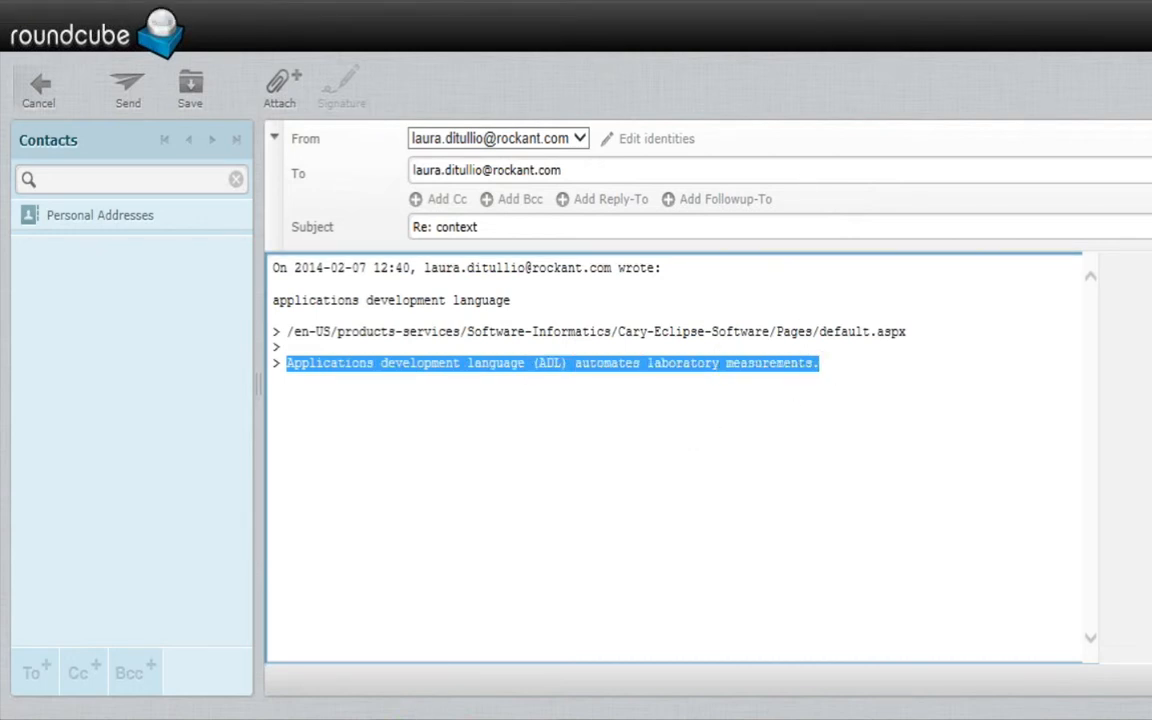
Return to TermWeb and paste the copied sentence about ADL into the term's Context field
{"action": "left_click", "coordinate": [405, 718]}
{"action": "left_click", "coordinate": [550, 645]}
{"action": "left_click", "coordinate": [243, 282]}
{"action": "key", "text": "ctrl+v"}
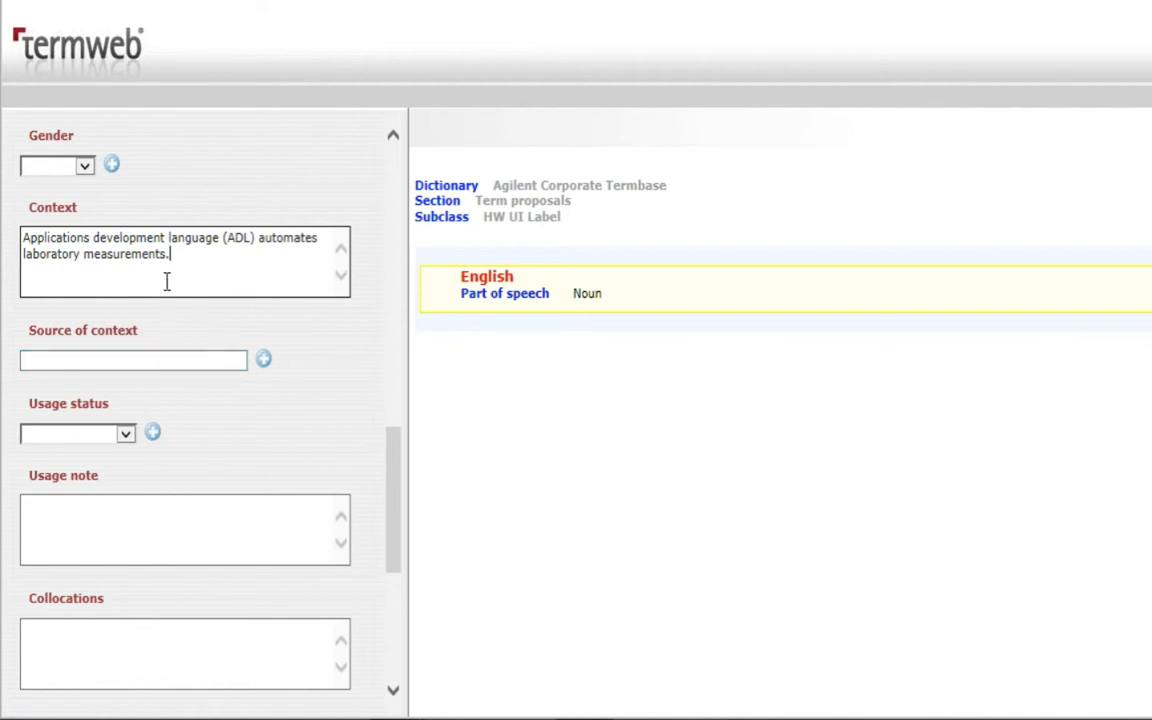
Switch to the Roundcube email and copy the path /en-US/products-services/Software-Informatics/Cary-Eclipse-Software/Pages/default.aspx
{"action": "left_click", "coordinate": [226, 359]}
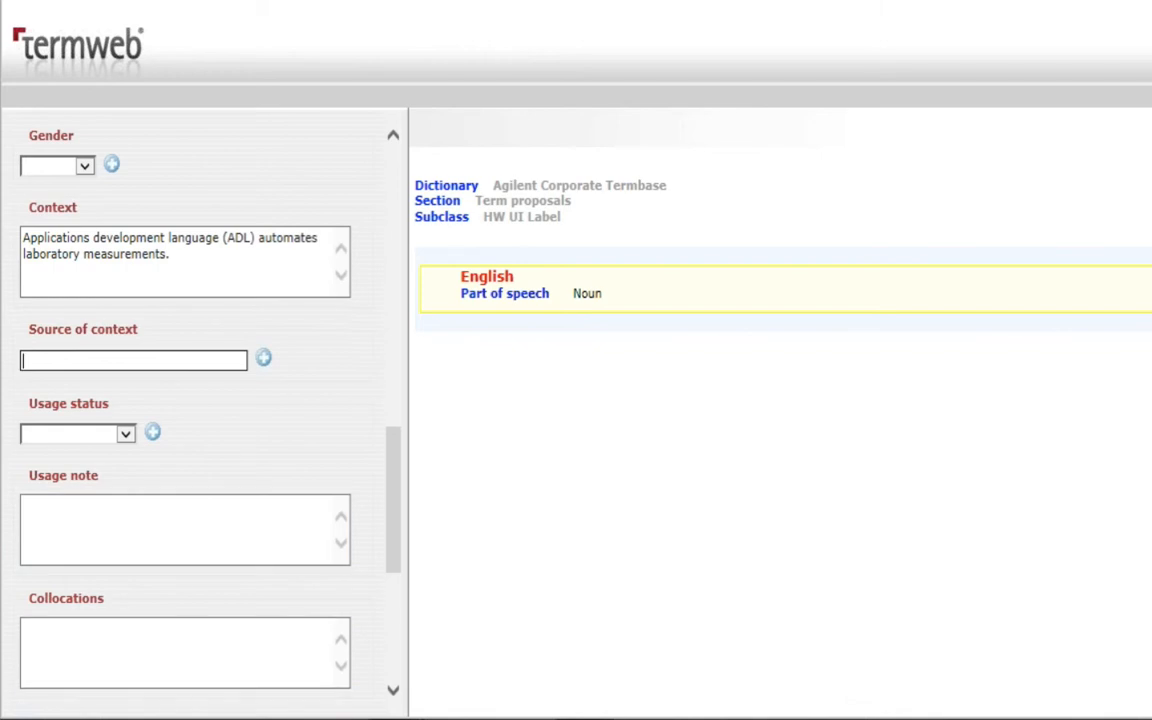
{"action": "mouse_move", "coordinate": [399, 676]}
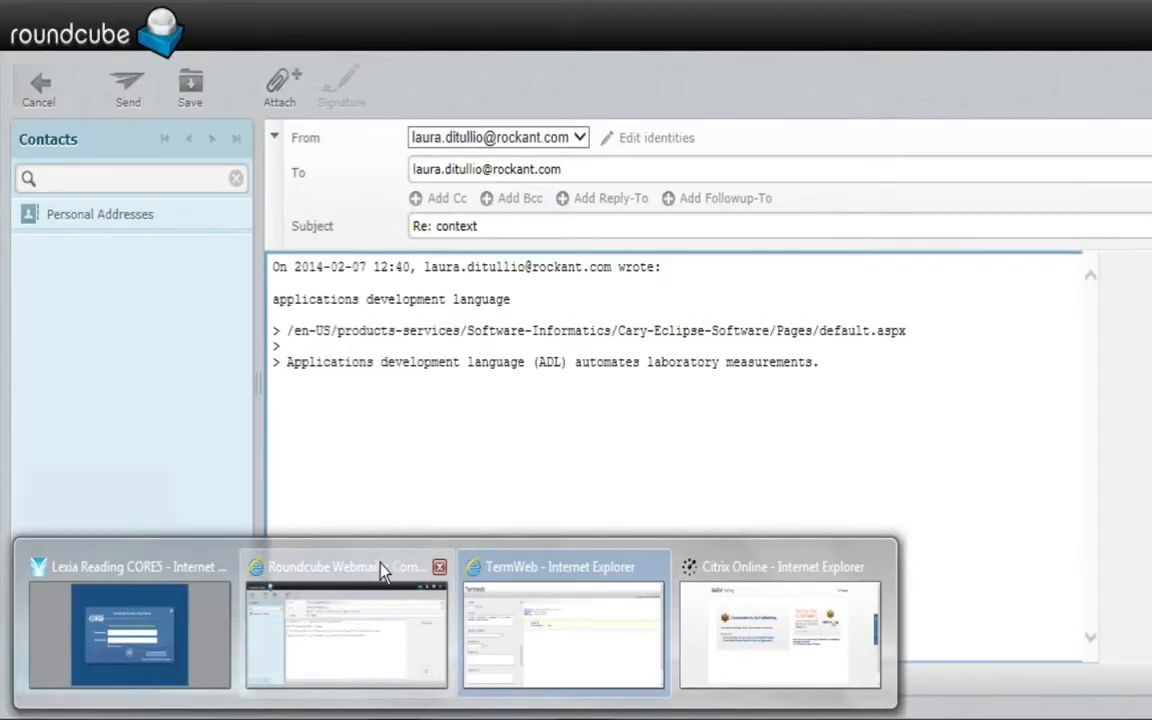
{"action": "left_click", "coordinate": [380, 571]}
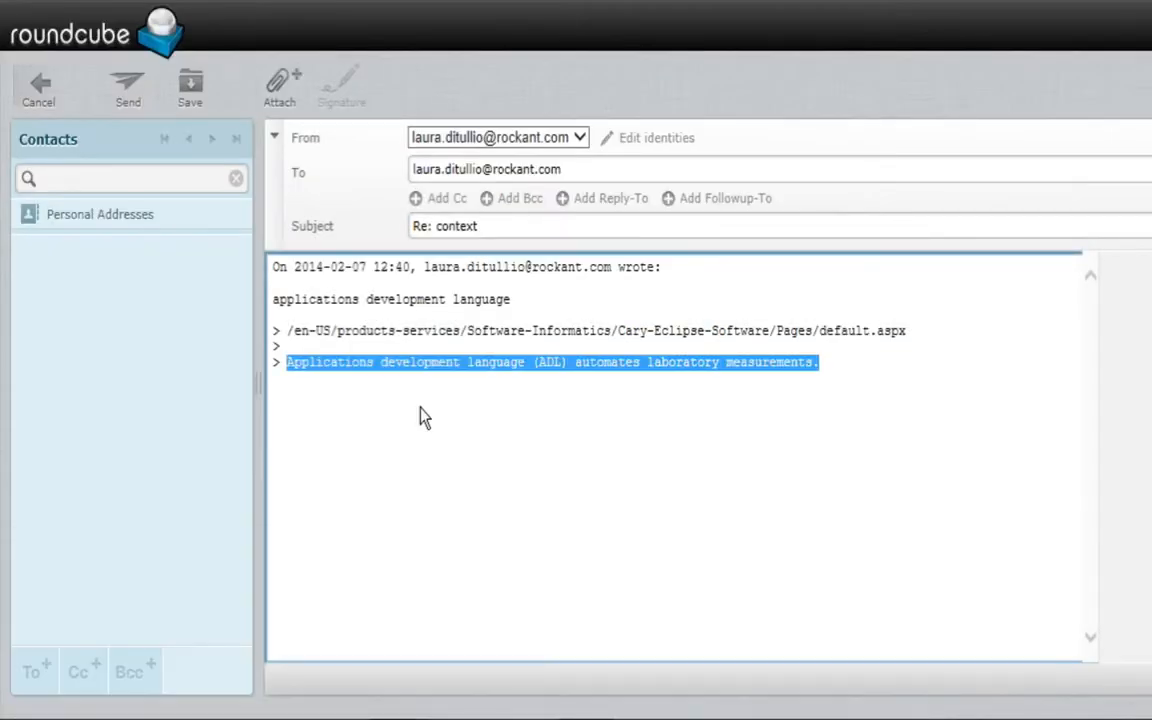
{"action": "left_click", "coordinate": [370, 343]}
{"action": "left_click_drag", "start_coordinate": [288, 331], "coordinate": [928, 337]}
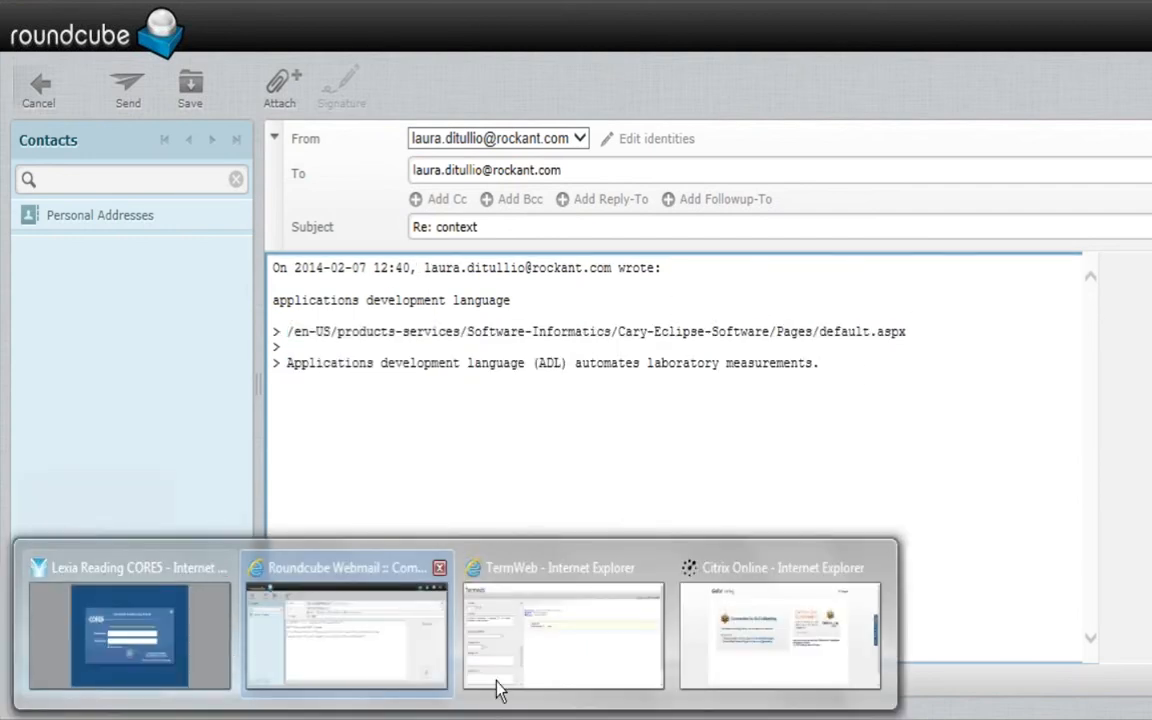
Return to TermWeb and paste the copied Cary-Eclipse-Software page path into the term's Source of context field
{"action": "left_click", "coordinate": [540, 640]}
{"action": "left_click", "coordinate": [147, 362]}
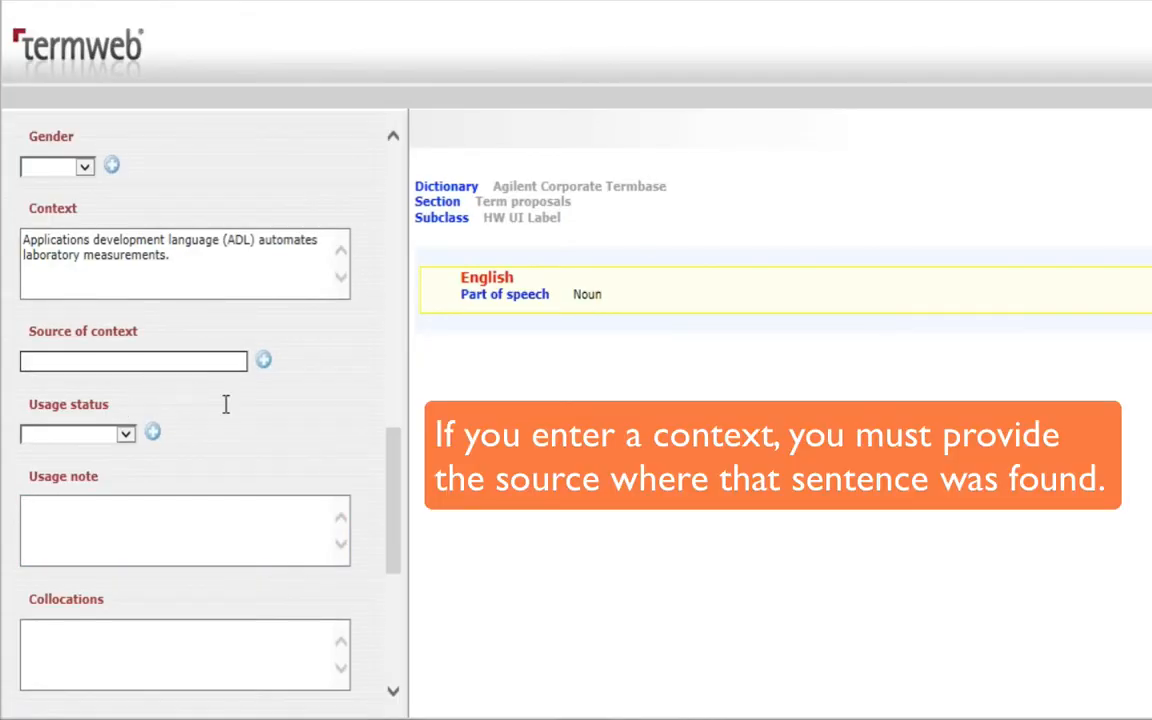
{"action": "key", "text": "ctrl+v"}
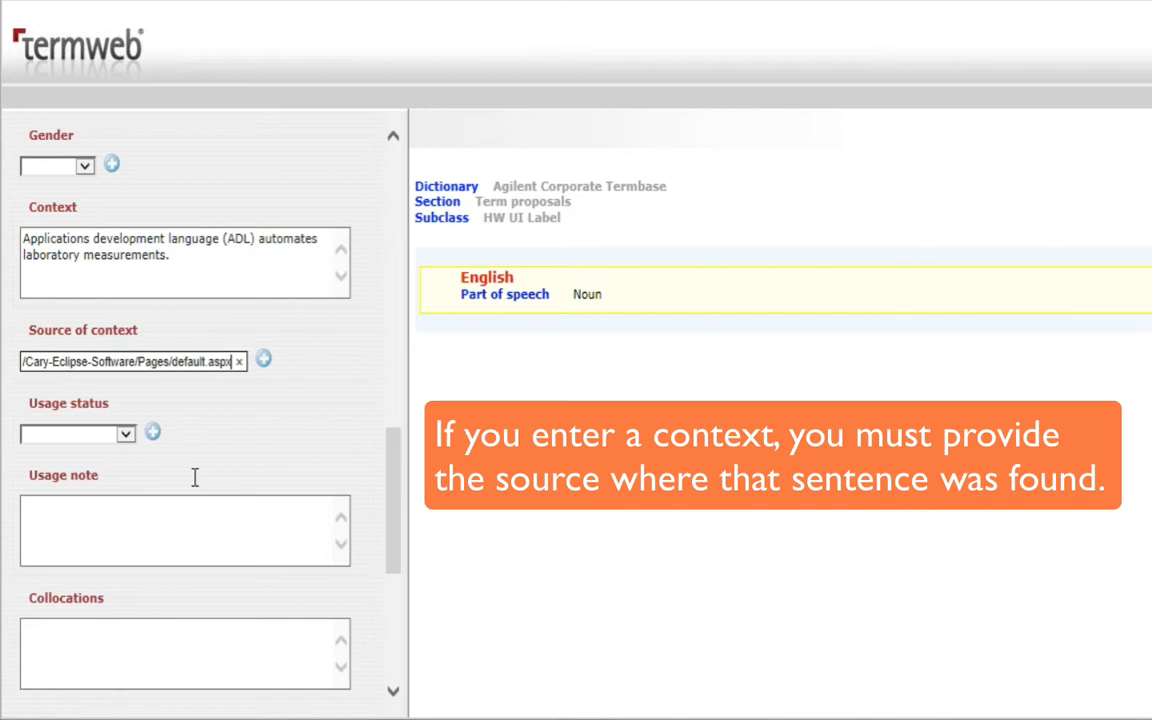
Review the Usage status choices and the remaining optional term fields, from Usage note through Reference and Web site to Example
{"action": "left_click", "coordinate": [124, 434]}
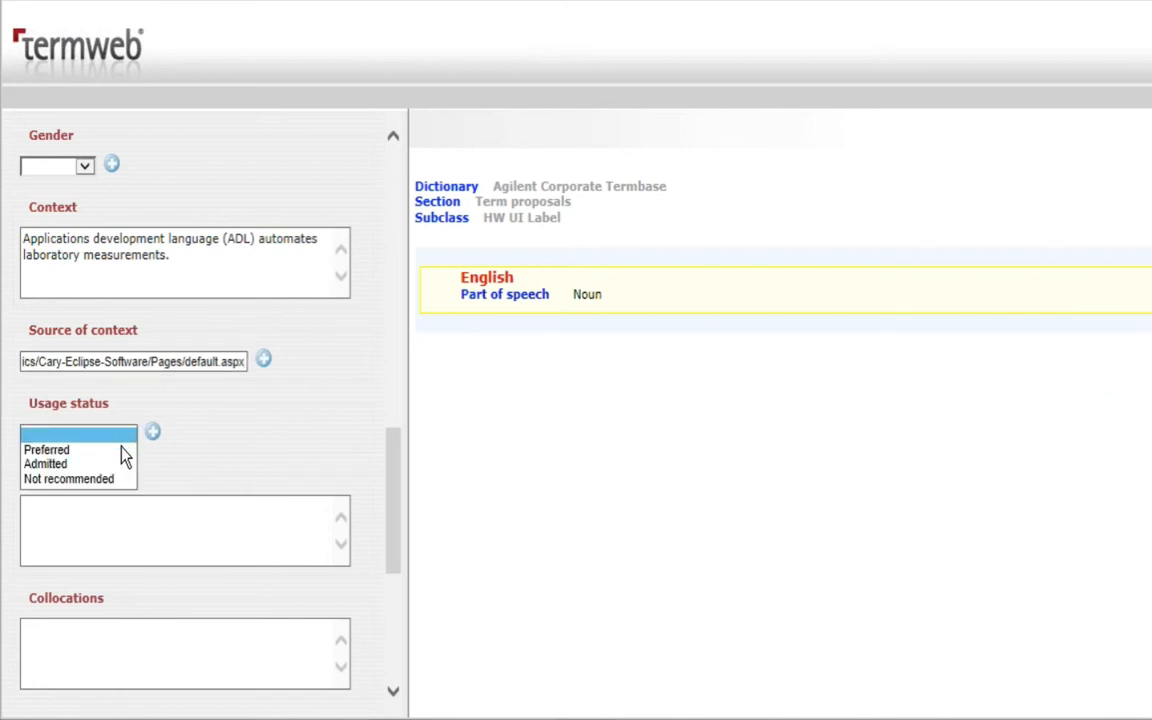
{"action": "left_click", "coordinate": [183, 466]}
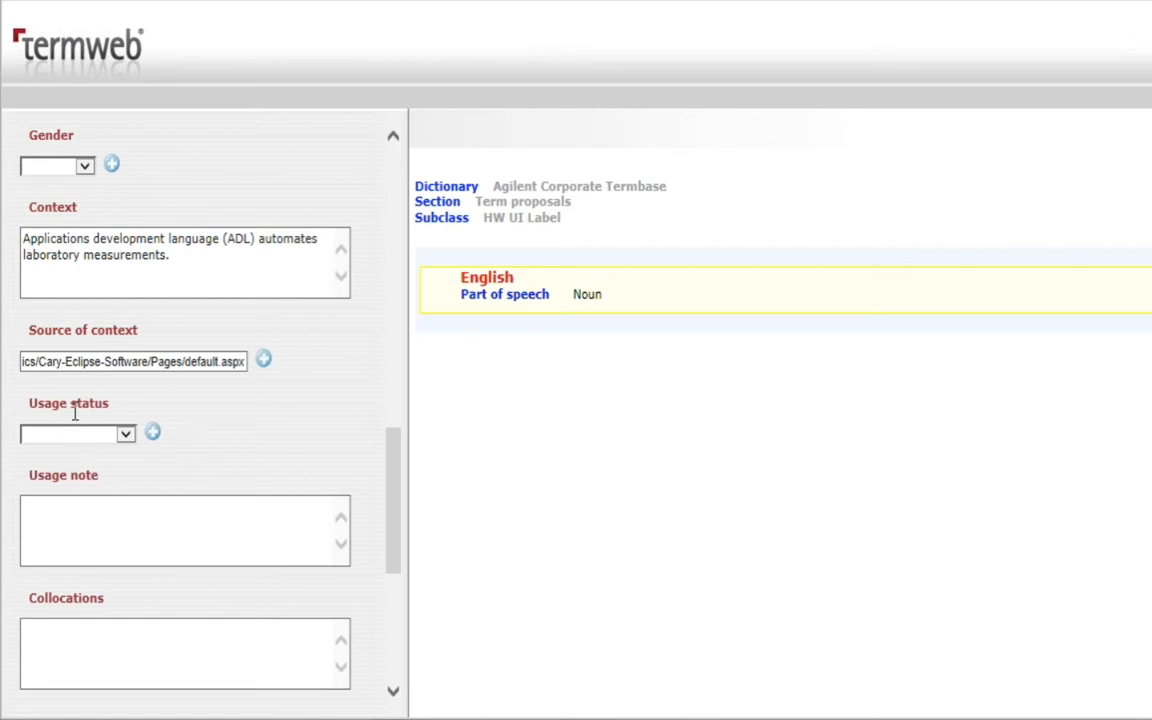
{"action": "left_click", "coordinate": [175, 512]}
{"action": "left_click", "coordinate": [128, 434]}
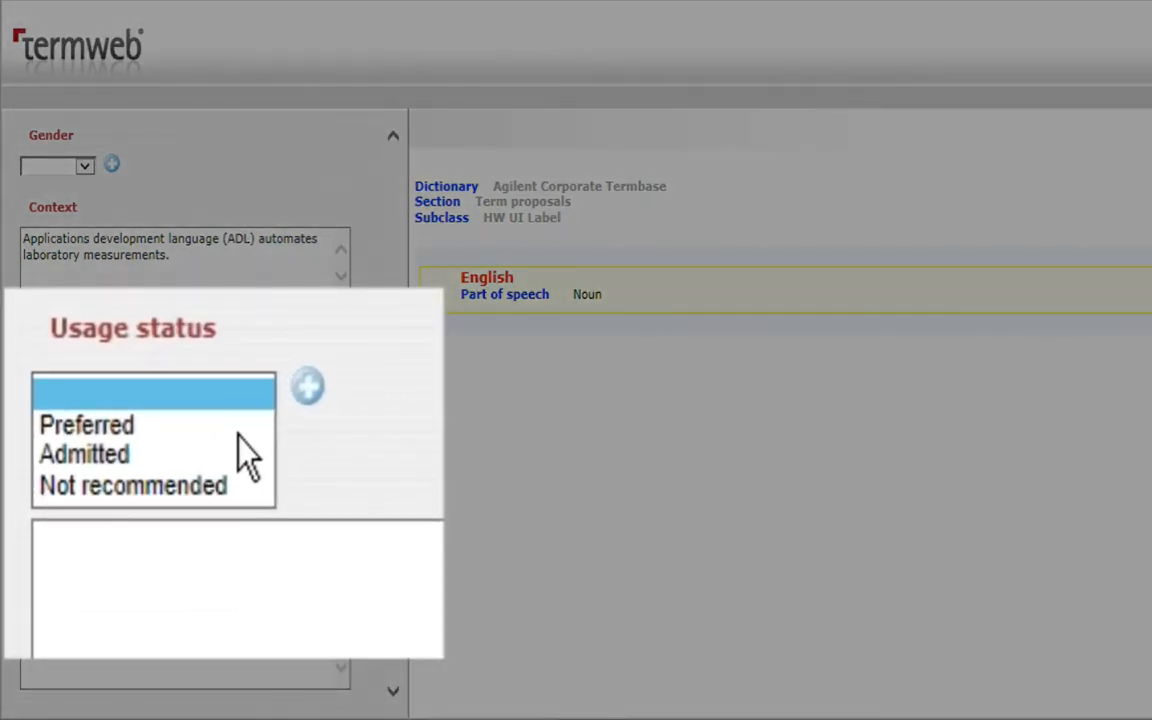
{"action": "left_click", "coordinate": [237, 542]}
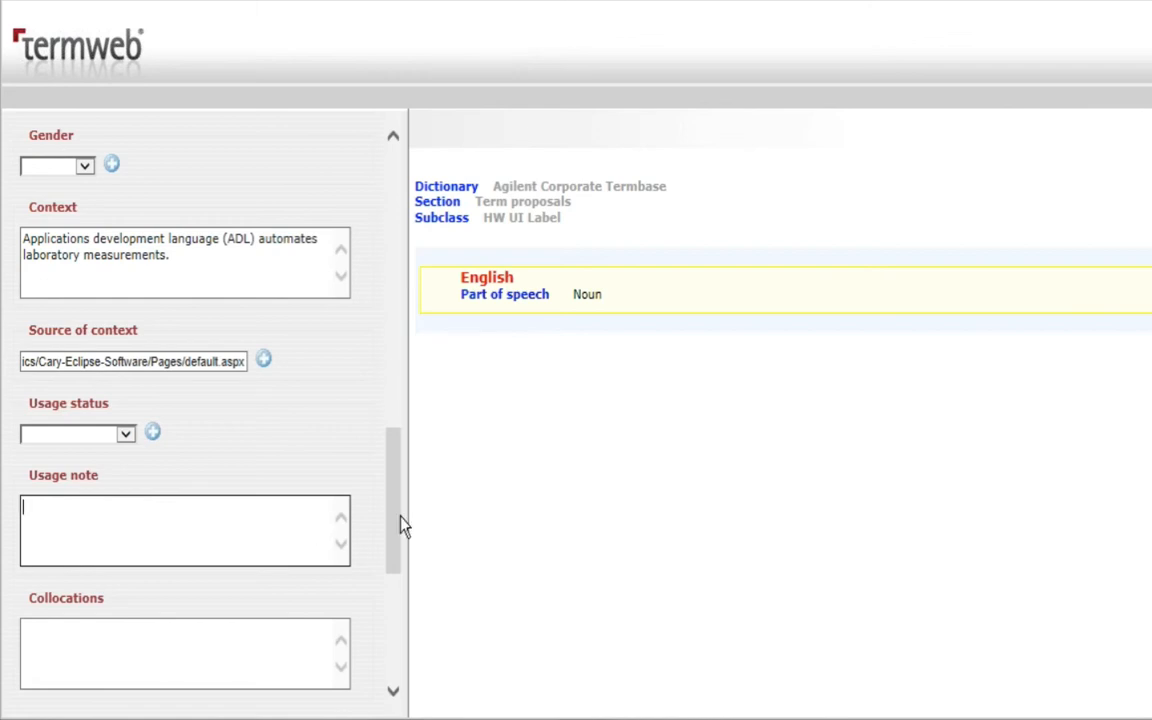
{"action": "left_click_drag", "start_coordinate": [393, 489], "coordinate": [393, 549]}
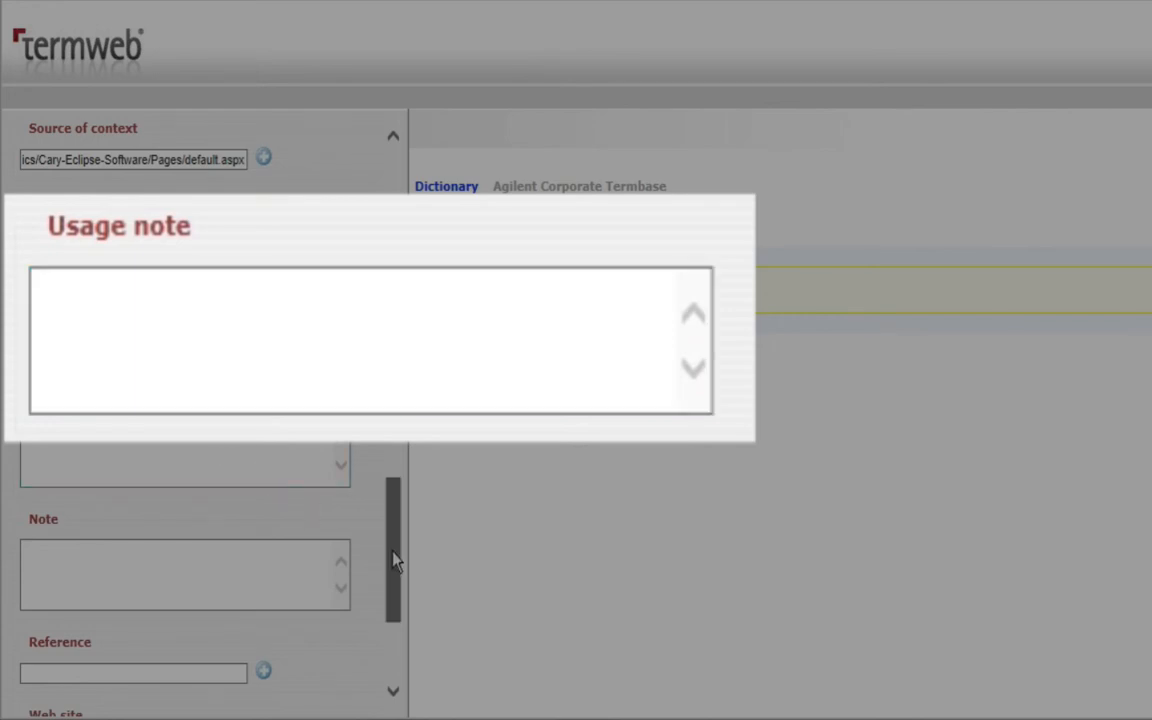
{"action": "left_click_drag", "start_coordinate": [394, 557], "coordinate": [404, 617]}
{"action": "left_click", "coordinate": [138, 362]}
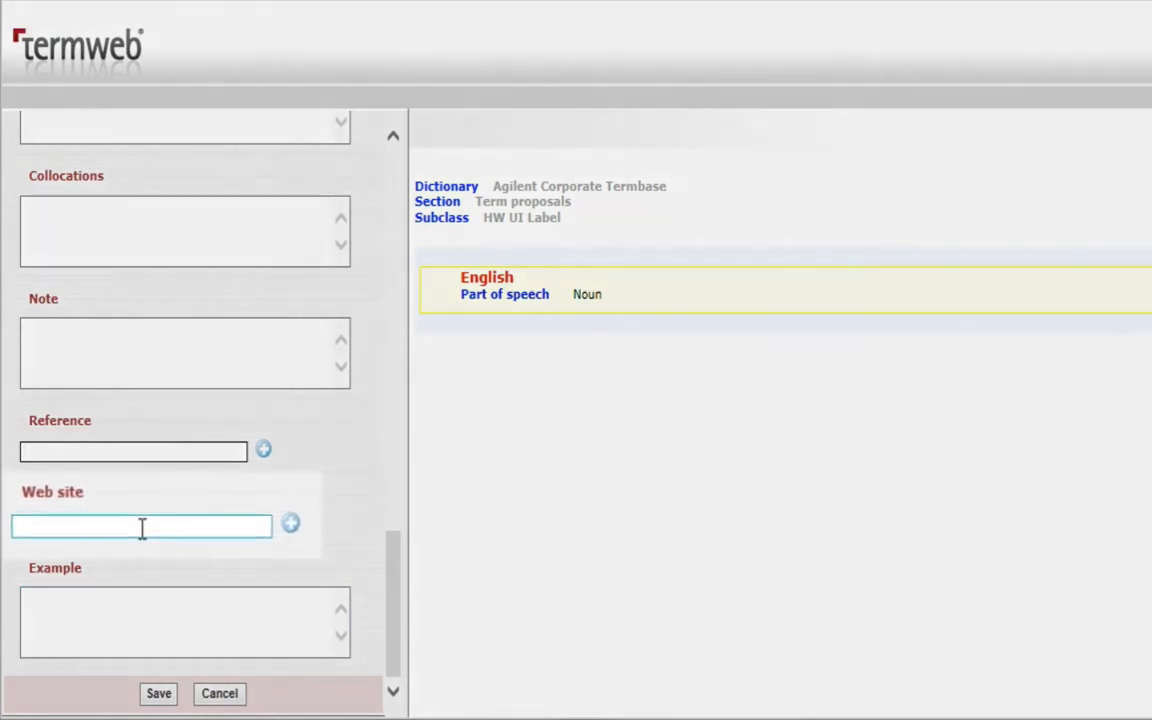
{"action": "left_click", "coordinate": [134, 529]}
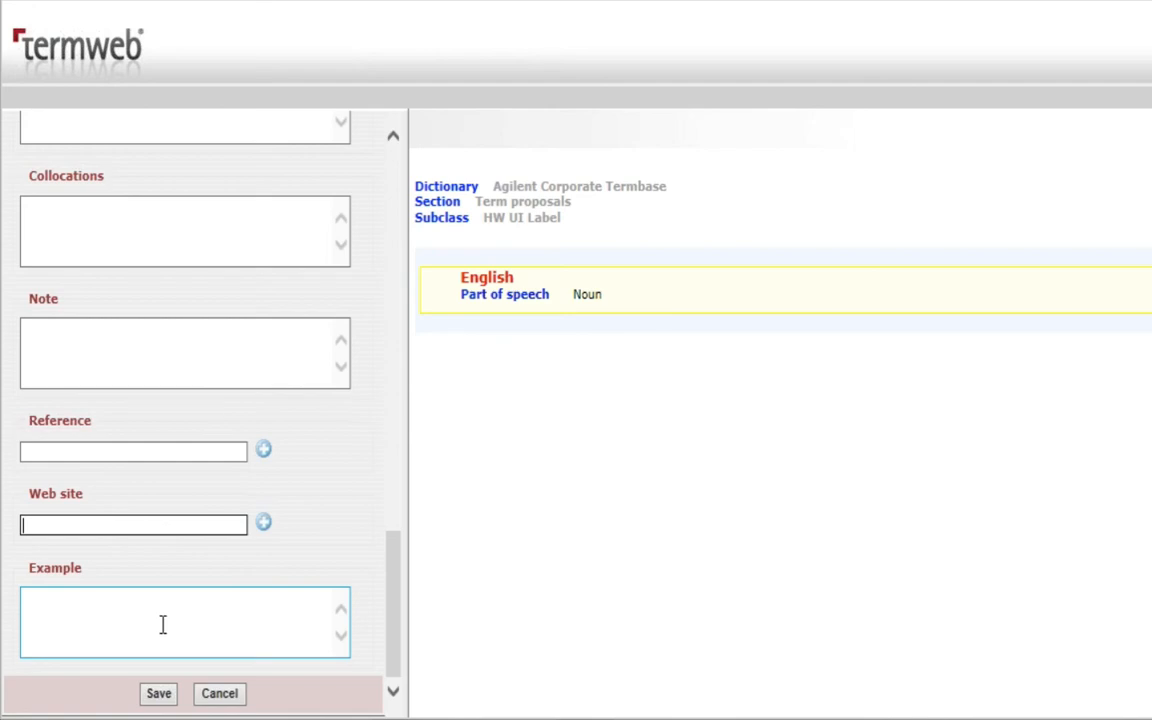
{"action": "left_click", "coordinate": [163, 624]}
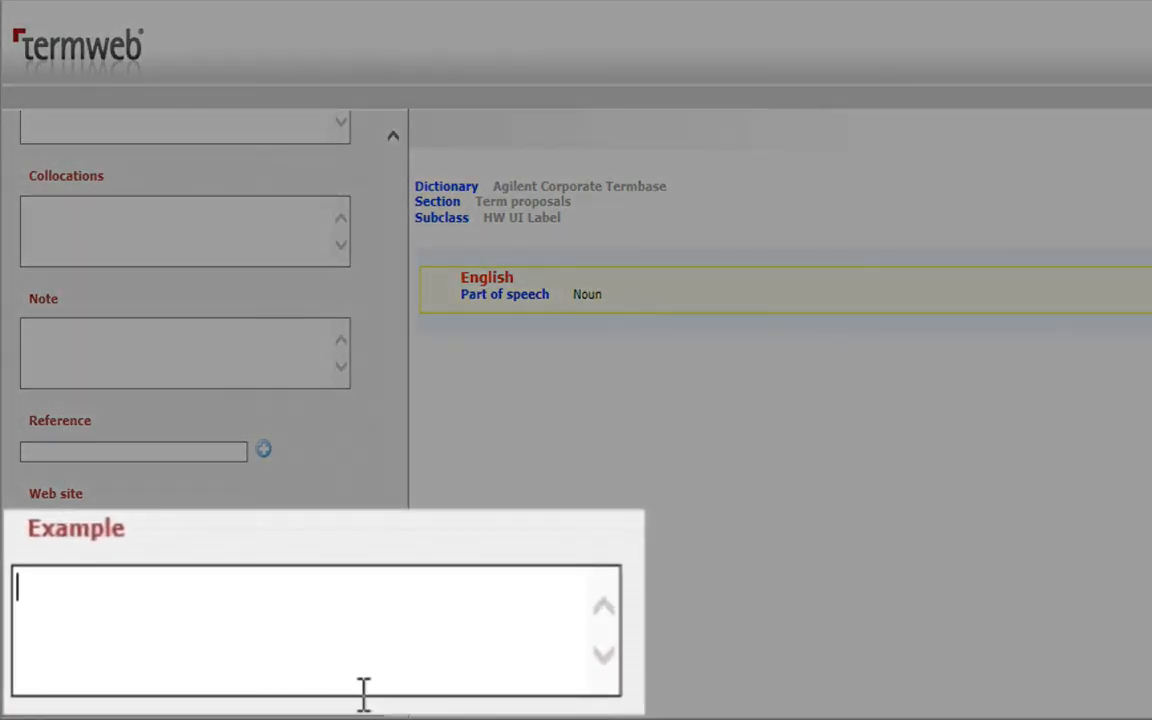
Accept the completed term form so "applications development language" is added to the English section of the concept
{"action": "left_click_drag", "start_coordinate": [394, 560], "coordinate": [396, 160]}
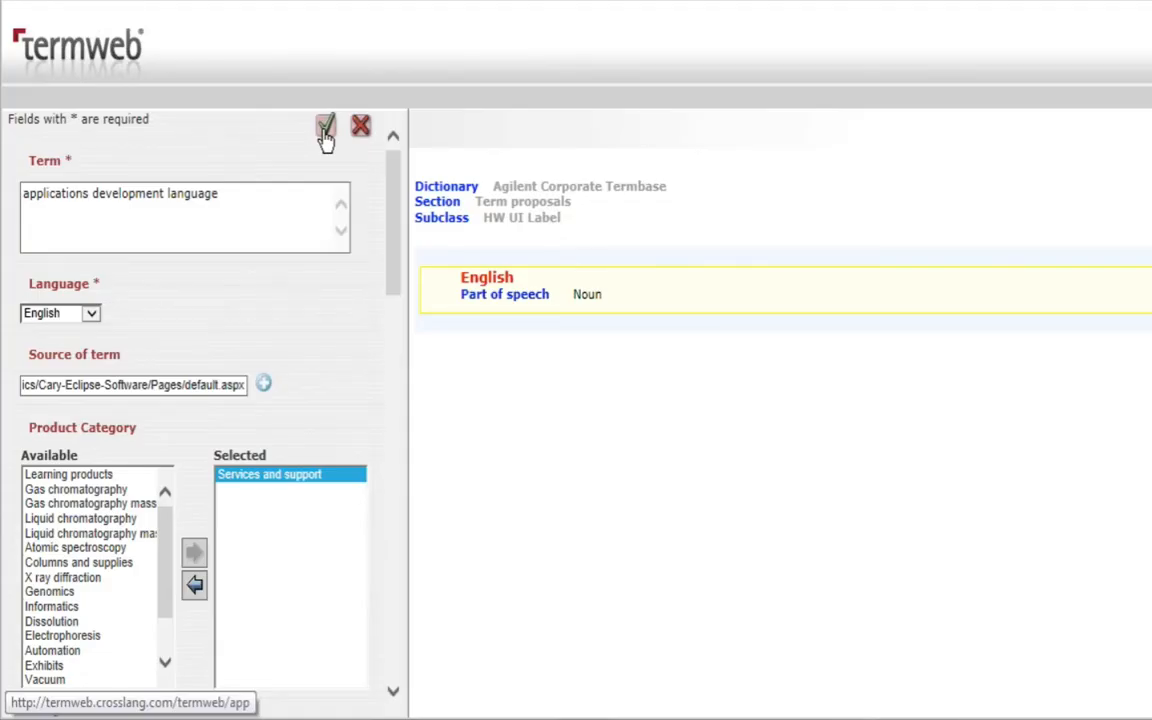
{"action": "left_click", "coordinate": [326, 128]}
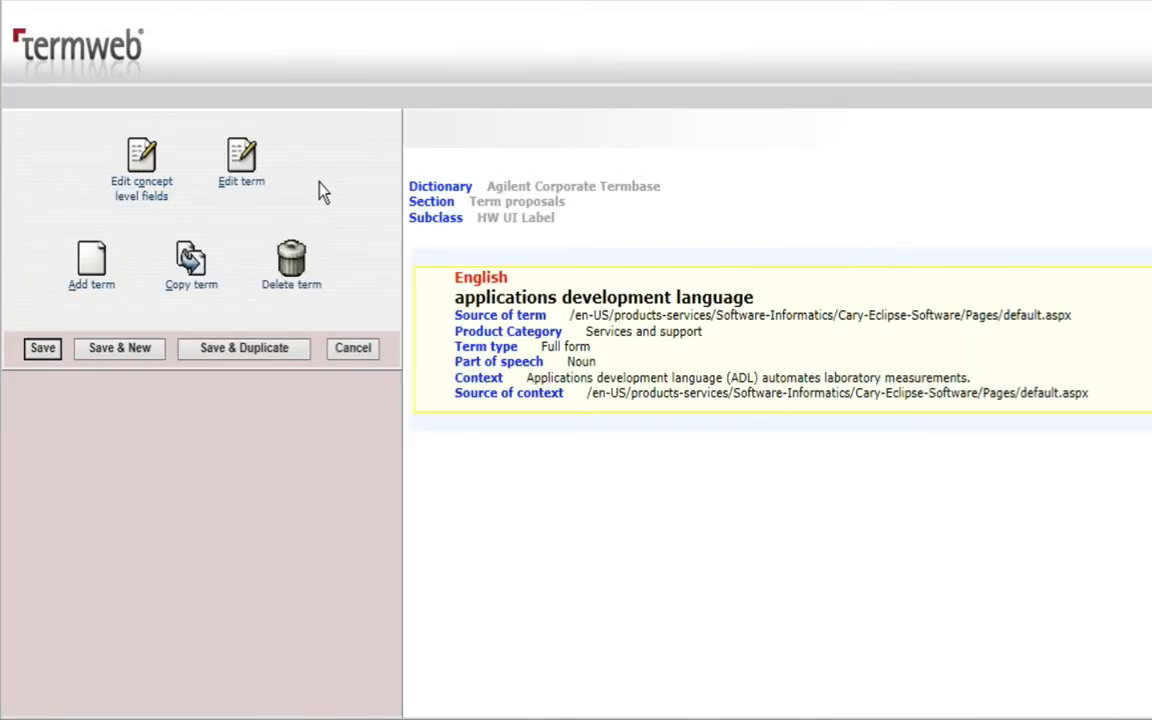